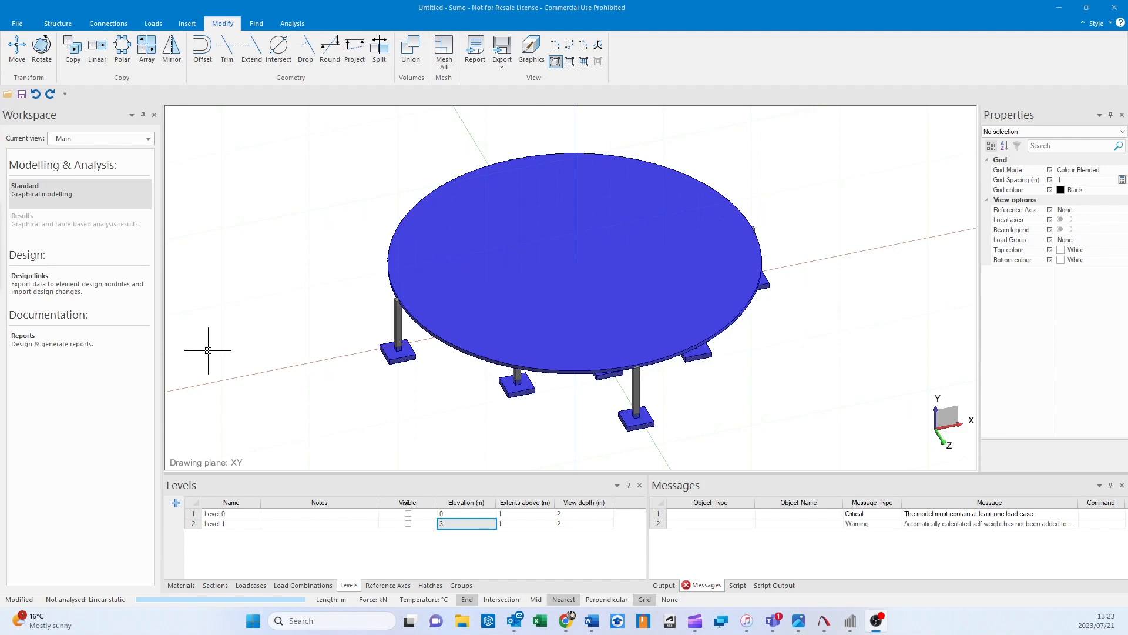
# - Examine the circular slab, its columns and the pad footings from several angles
pyautogui.moveTo(311, 325); pyautogui.dragTo(230, 323, button='middle')
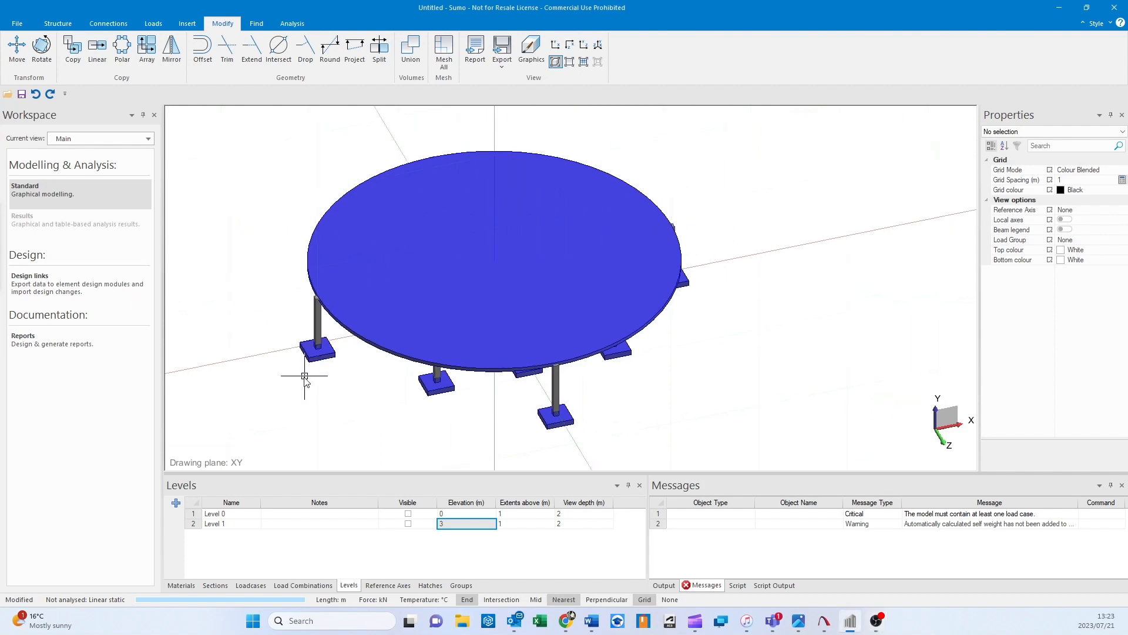
pyautogui.moveTo(309, 383)
pyautogui.keyDown('shift'); pyautogui.mouseDown(button='middle')
pyautogui.moveTo(327, 362)
pyautogui.moveTo(317, 391)
pyautogui.moveTo(318, 379)
pyautogui.moveTo(360, 376)
pyautogui.moveTo(363, 392)
pyautogui.mouseUp(button='middle'); pyautogui.keyUp('shift')
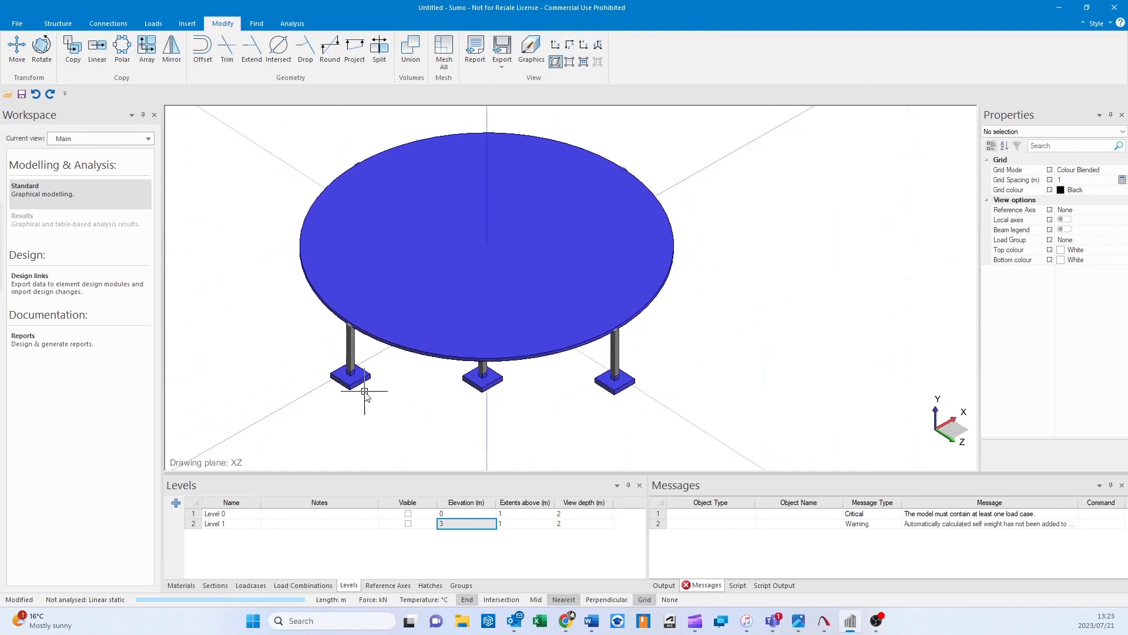
pyautogui.moveTo(500, 334); pyautogui.dragTo(461, 348, button='middle')
pyautogui.moveTo(520, 409)
pyautogui.keyDown('shift'); pyautogui.mouseDown(button='middle')
pyautogui.moveTo(531, 365)
pyautogui.moveTo(446, 403)
pyautogui.moveTo(421, 383)
pyautogui.moveTo(433, 395)
pyautogui.mouseUp(button='middle'); pyautogui.keyUp('shift')
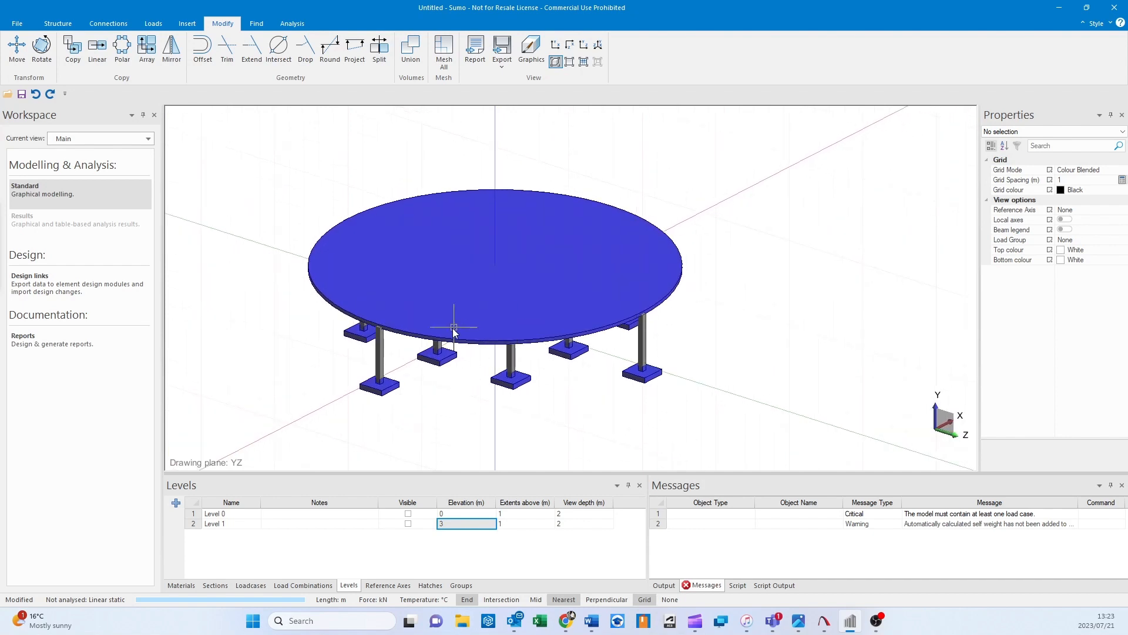
pyautogui.scroll(3, 454, 389)
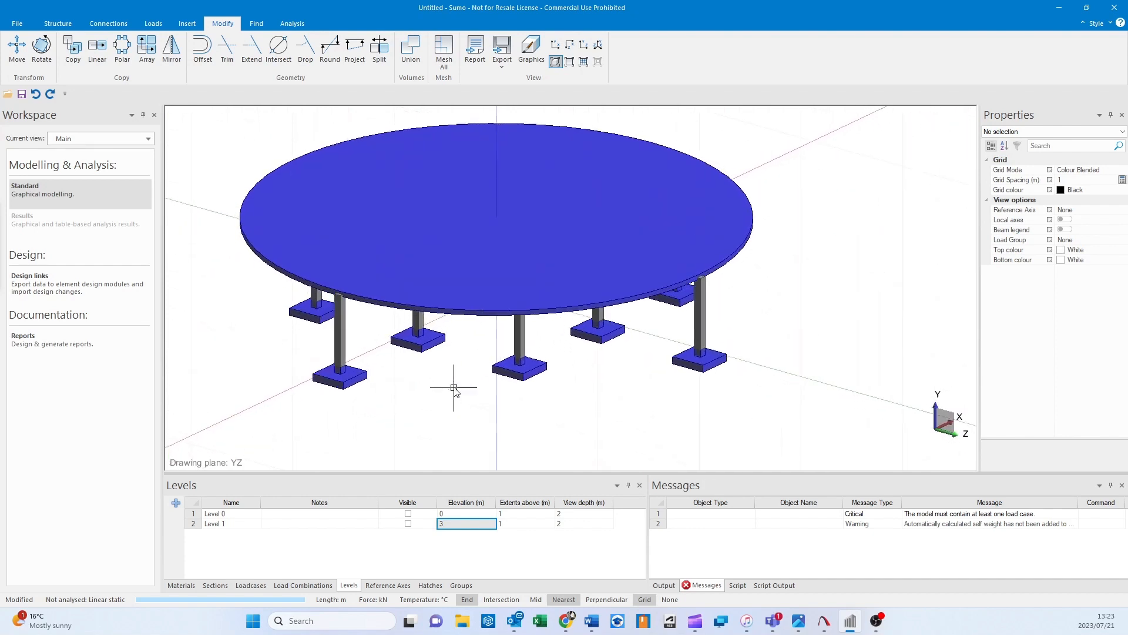
pyautogui.keyDown('shift'); pyautogui.moveTo(453, 387); pyautogui.dragTo(449, 408, button='middle'); pyautogui.keyUp('shift')
pyautogui.scroll(-2, 449, 373)
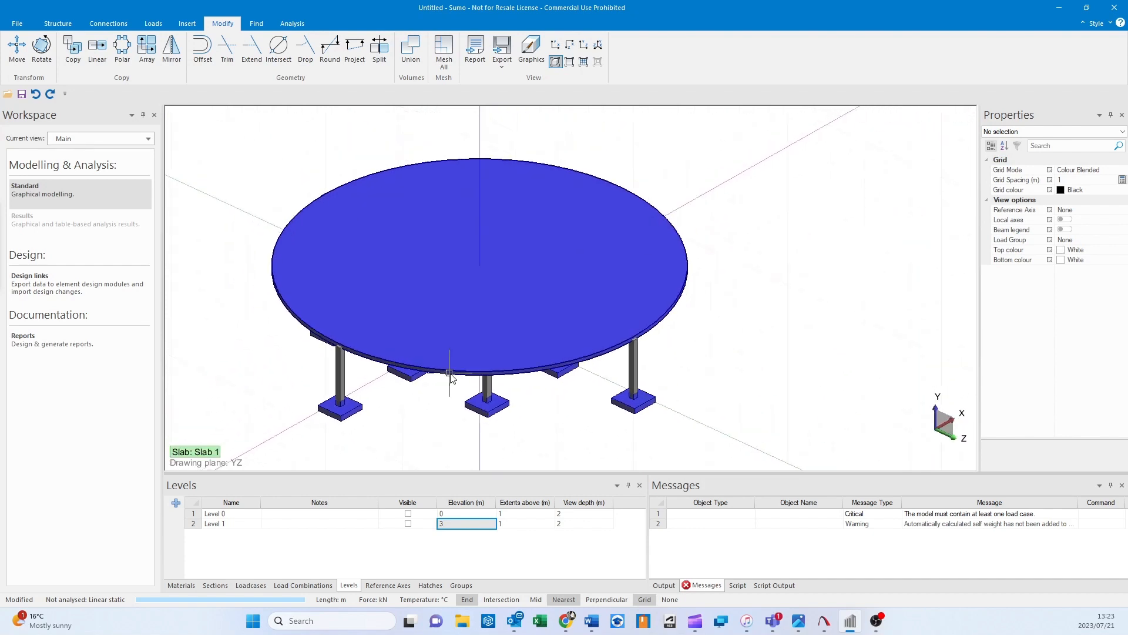
pyautogui.keyDown('shift'); pyautogui.moveTo(474, 329); pyautogui.dragTo(209, 269, button='middle'); pyautogui.keyUp('shift')
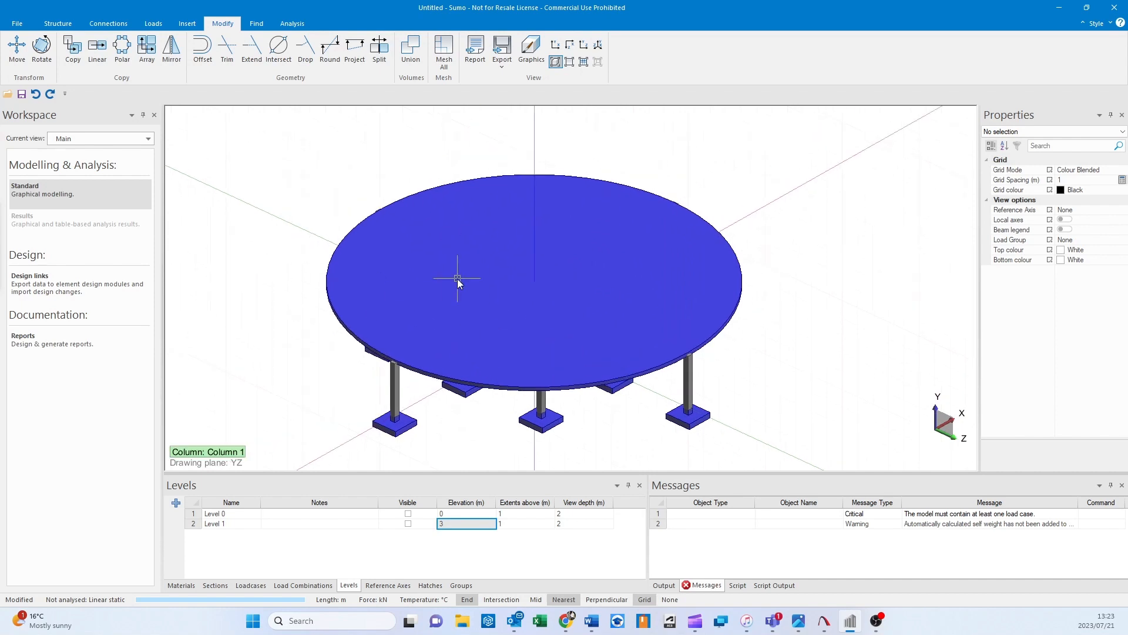
pyautogui.moveTo(456, 279)
pyautogui.keyDown('shift'); pyautogui.mouseDown(button='middle')
pyautogui.moveTo(516, 335)
pyautogui.moveTo(536, 376)
pyautogui.moveTo(434, 347)
pyautogui.moveTo(453, 347)
pyautogui.moveTo(418, 378)
pyautogui.moveTo(459, 303)
pyautogui.mouseUp(button='middle'); pyautogui.keyUp('shift')
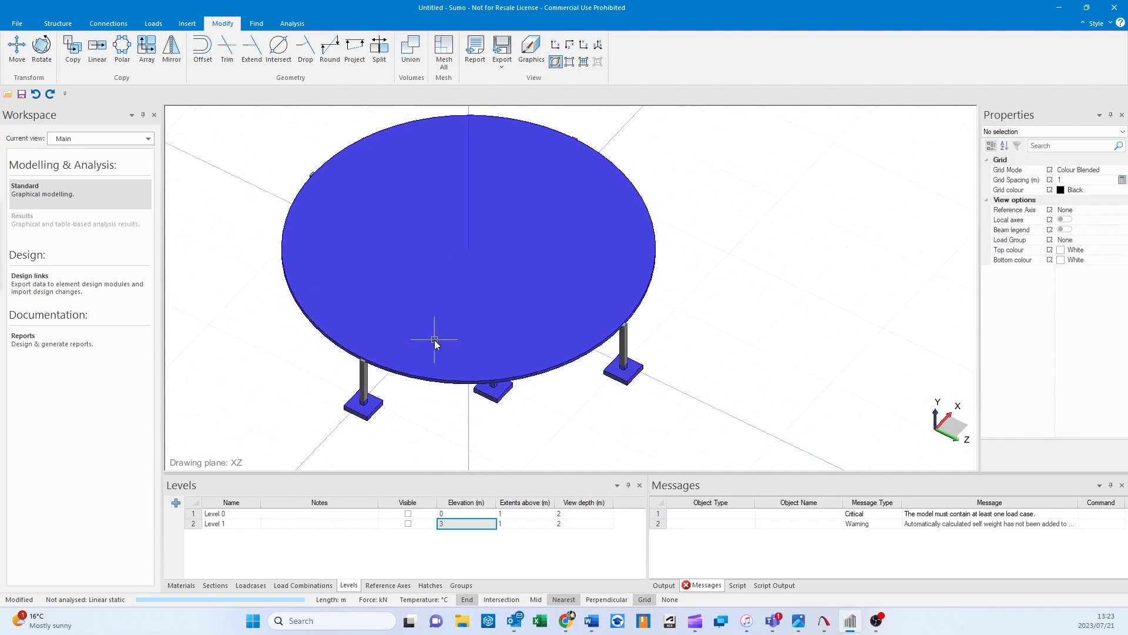
pyautogui.keyDown('shift'); pyautogui.moveTo(435, 339); pyautogui.dragTo(432, 291, button='middle'); pyautogui.keyUp('shift')
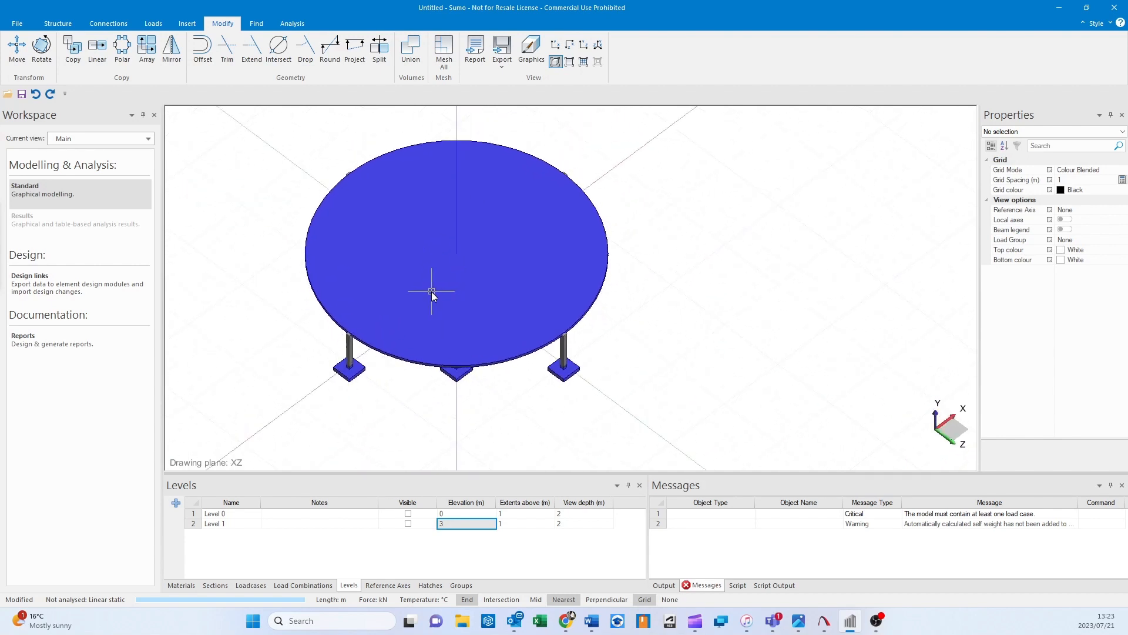
# - Examine the slab's finite element mesh, then restore the solid rendered display
pyautogui.click(584, 62)
pyautogui.keyDown('shift'); pyautogui.moveTo(462, 315); pyautogui.dragTo(603, 276, button='middle'); pyautogui.keyUp('shift')
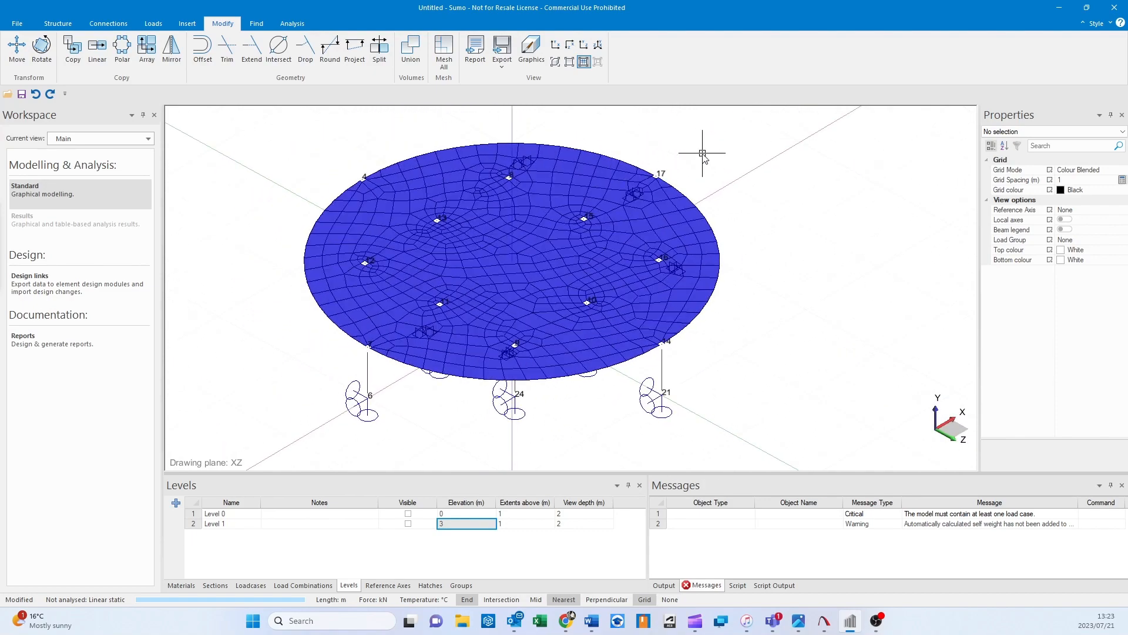
pyautogui.click(557, 64)
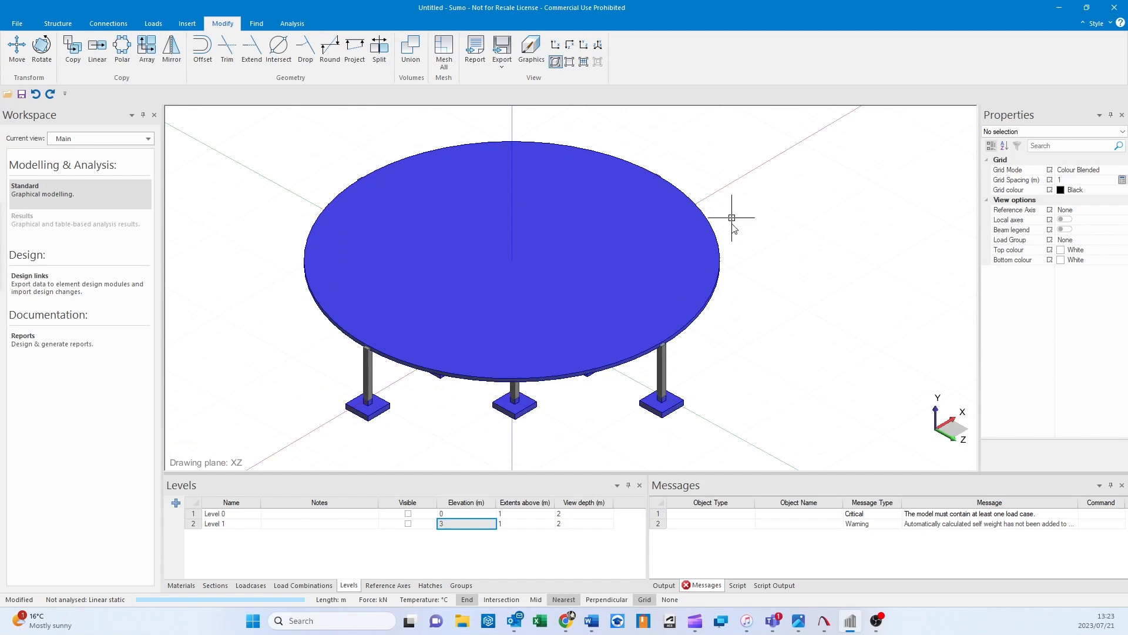
# - Set the circular slab's mesh size to 0.5 m
pyautogui.click(723, 254)
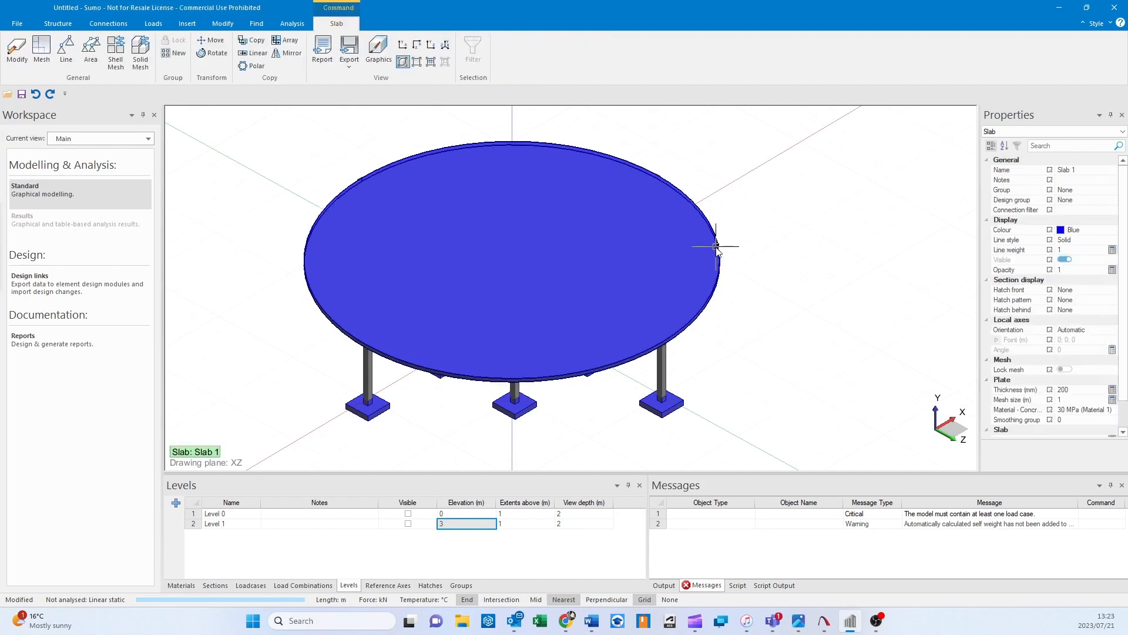
pyautogui.click(1080, 402)
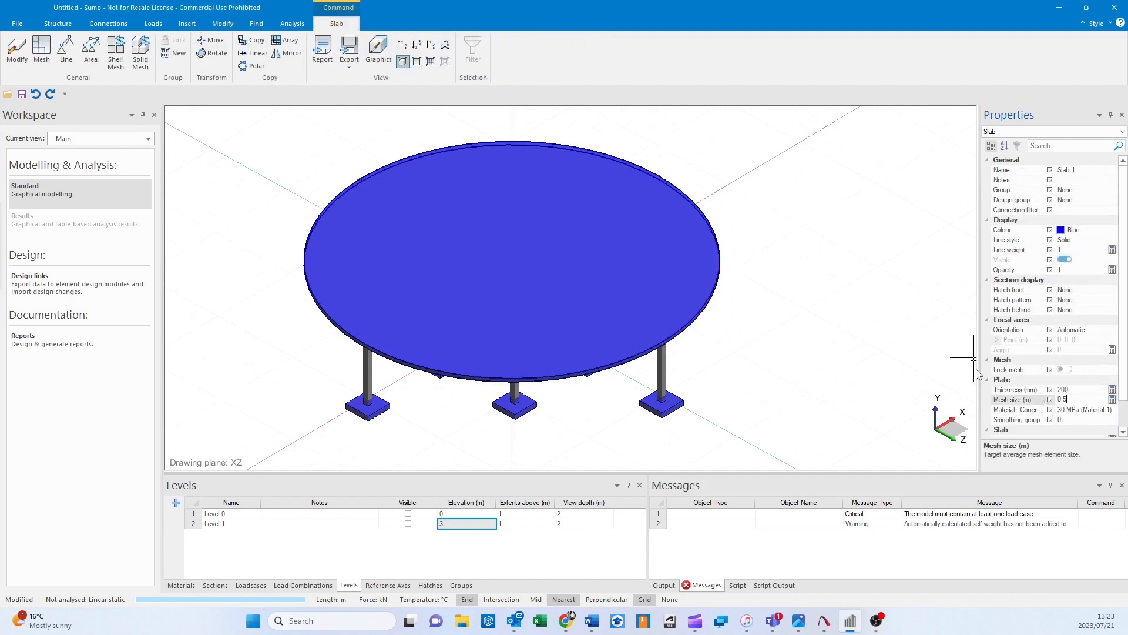
pyautogui.press('Return')
pyautogui.click(764, 265)
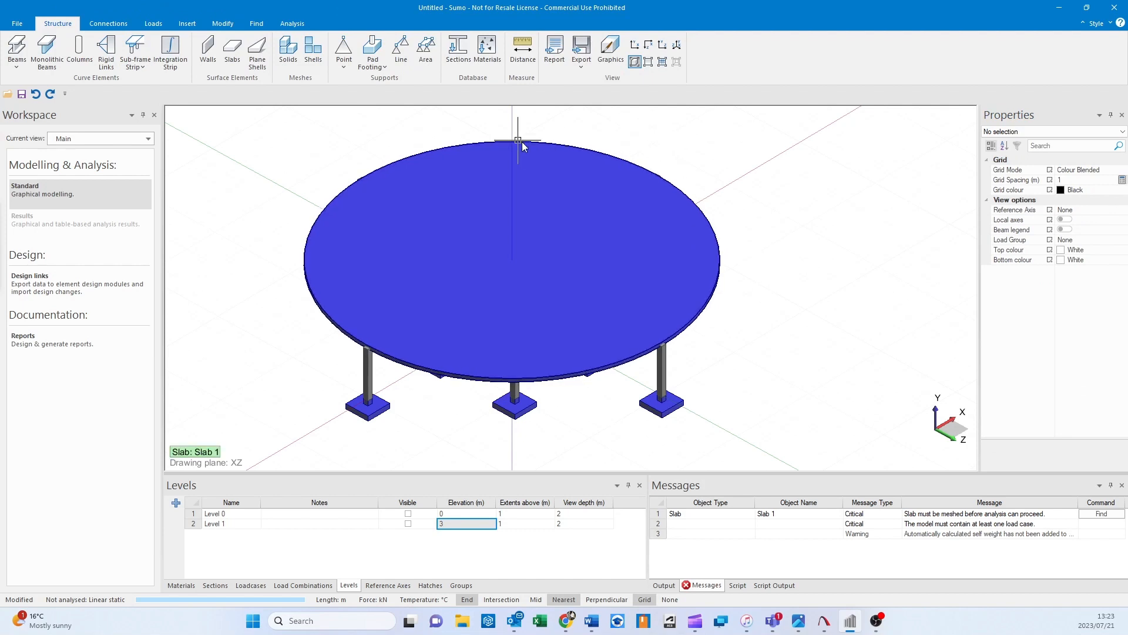
# - Open the circular slab for geometry editing in the Level 1 view, with Continue disabled and Constraint enabled for new lines
pyautogui.click(112, 139)
pyautogui.click(107, 207)
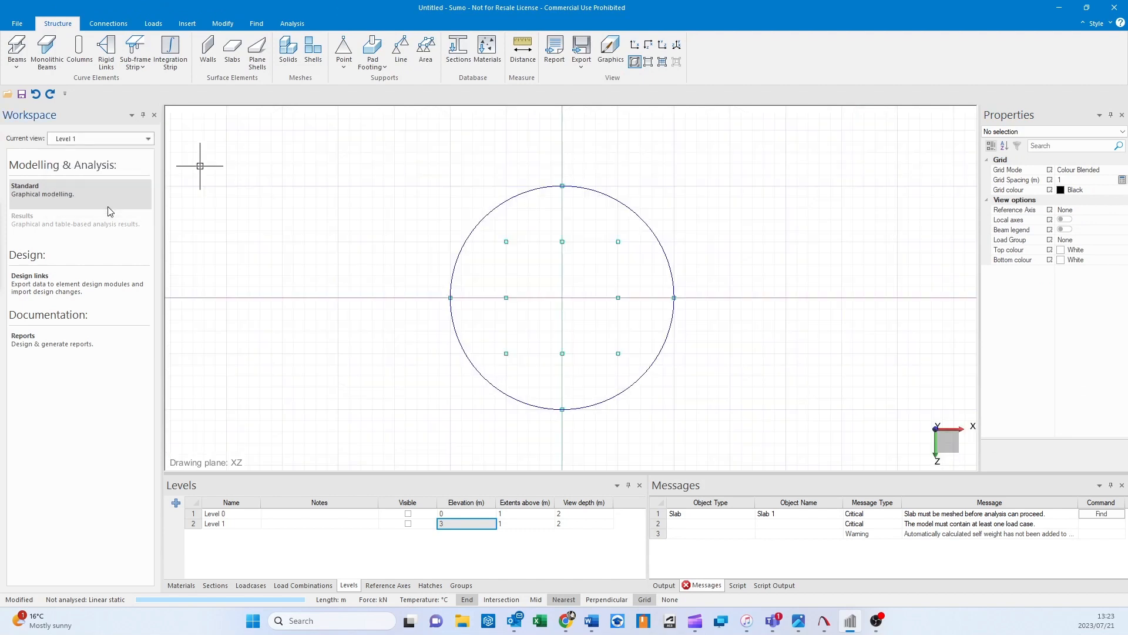
pyautogui.scroll(1, 614, 218)
pyautogui.moveTo(614, 218); pyautogui.dragTo(540, 157, button='middle')
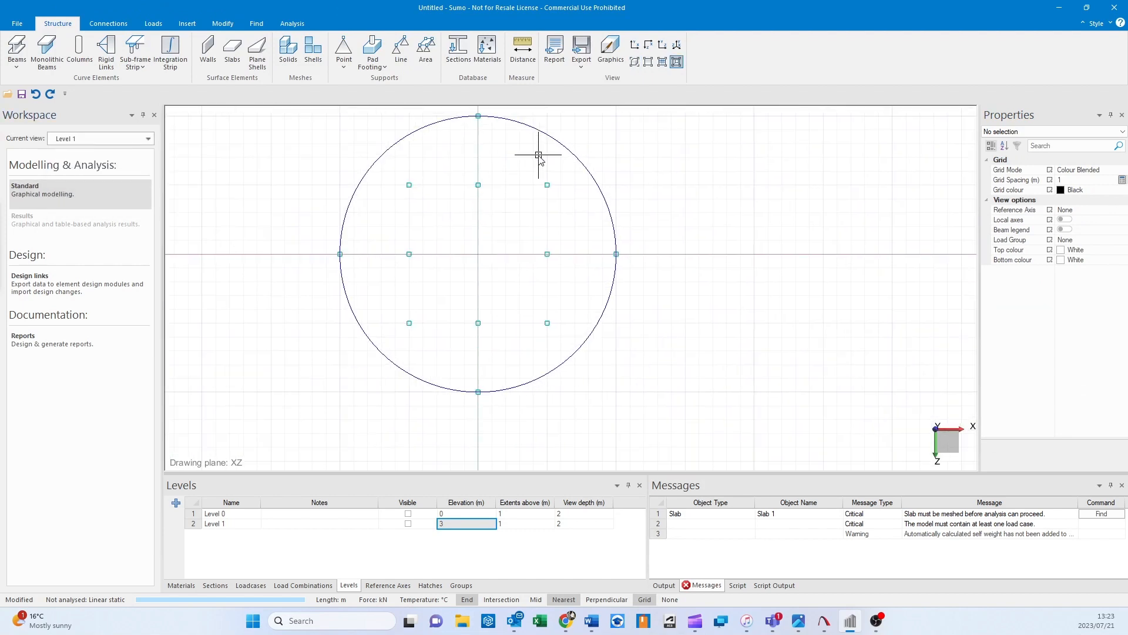
pyautogui.click(393, 148)
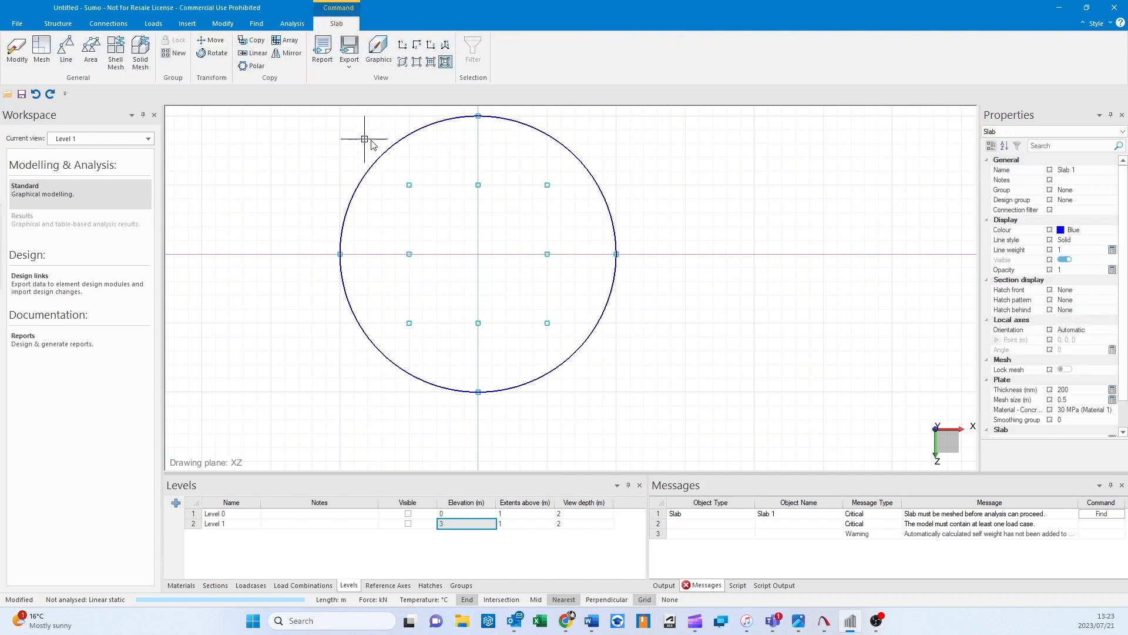
pyautogui.click(9, 56)
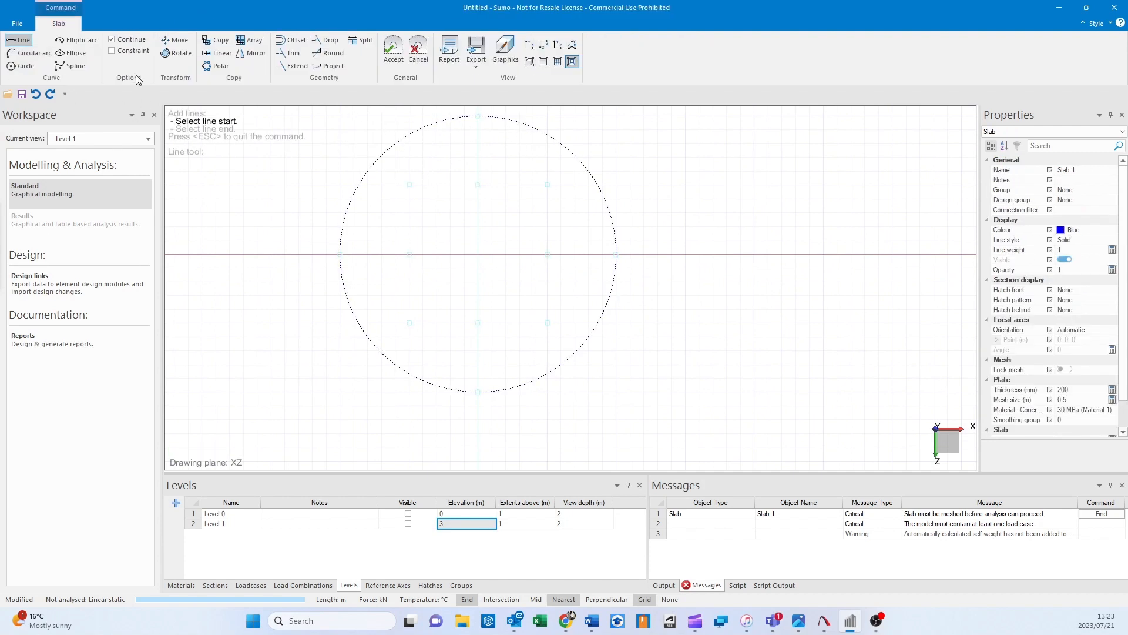
pyautogui.click(128, 41)
# - Draw four 10 m constraint lines joining the slab's centre to its edge along both axes, and accept the slab edit
pyautogui.moveTo(492, 206); pyautogui.dragTo(413, 247, button='middle')
pyautogui.scroll(1, 367, 194)
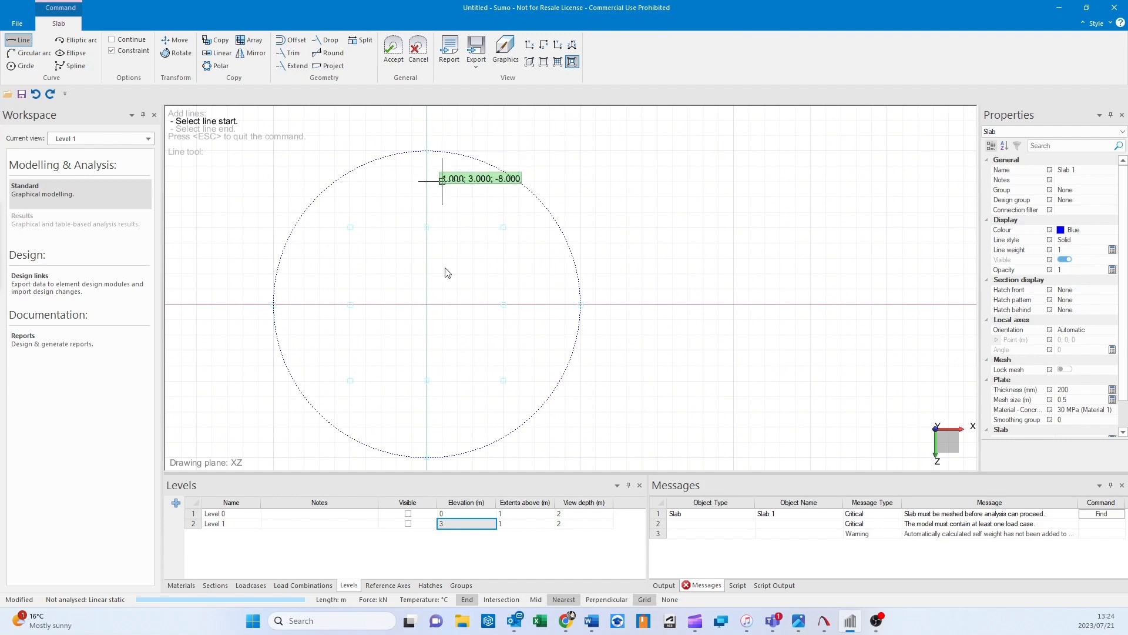
pyautogui.click(427, 304)
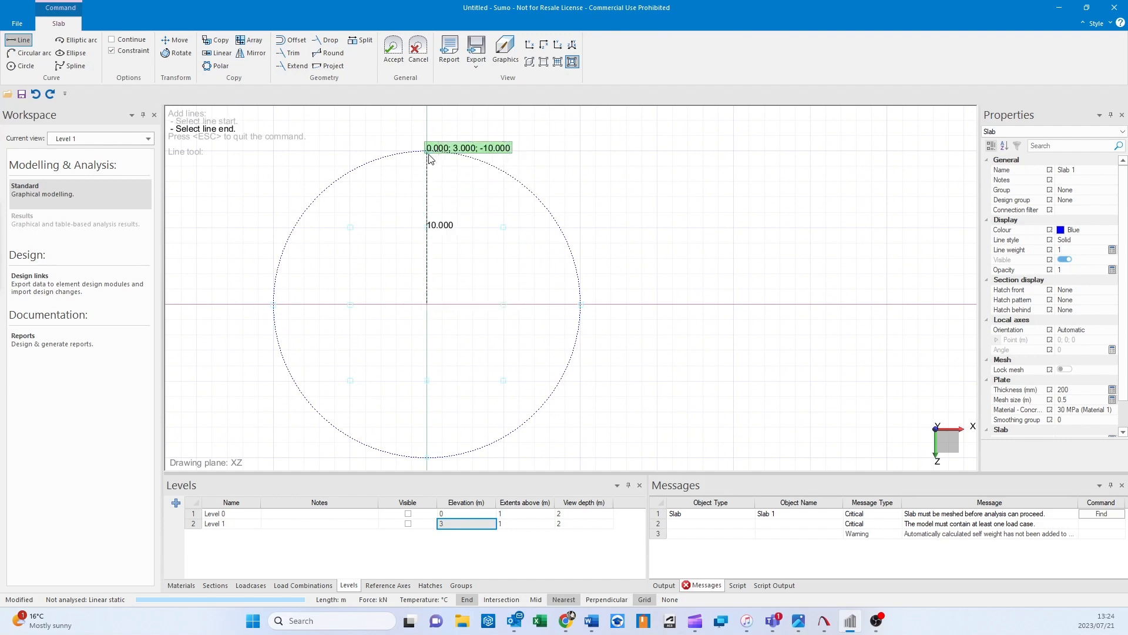
pyautogui.click(429, 154)
pyautogui.click(272, 307)
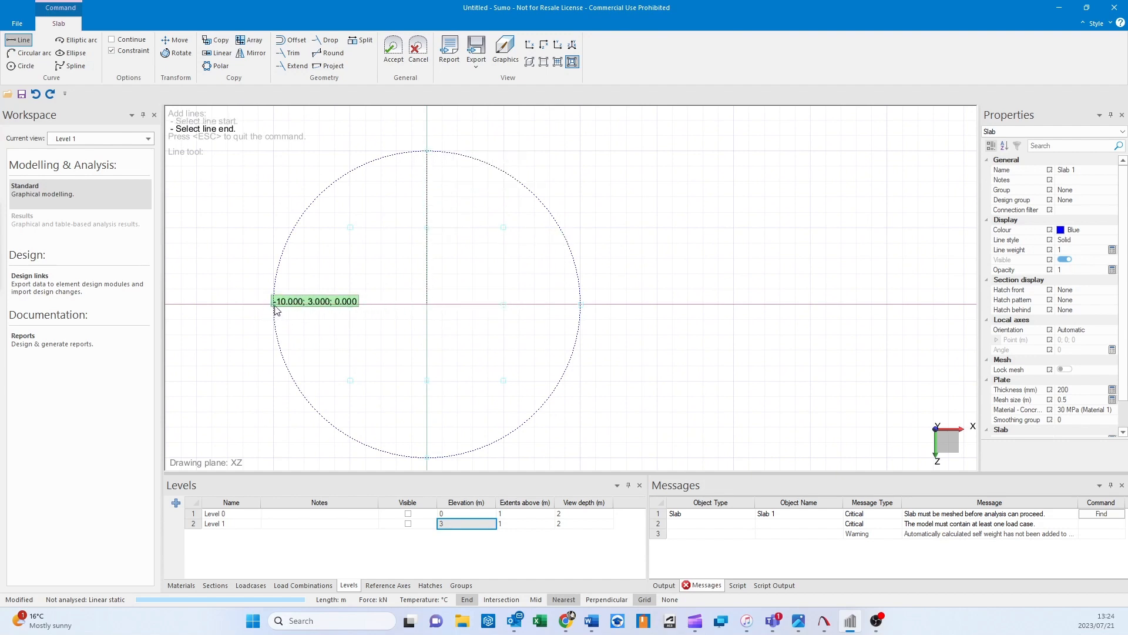
pyautogui.click(430, 311)
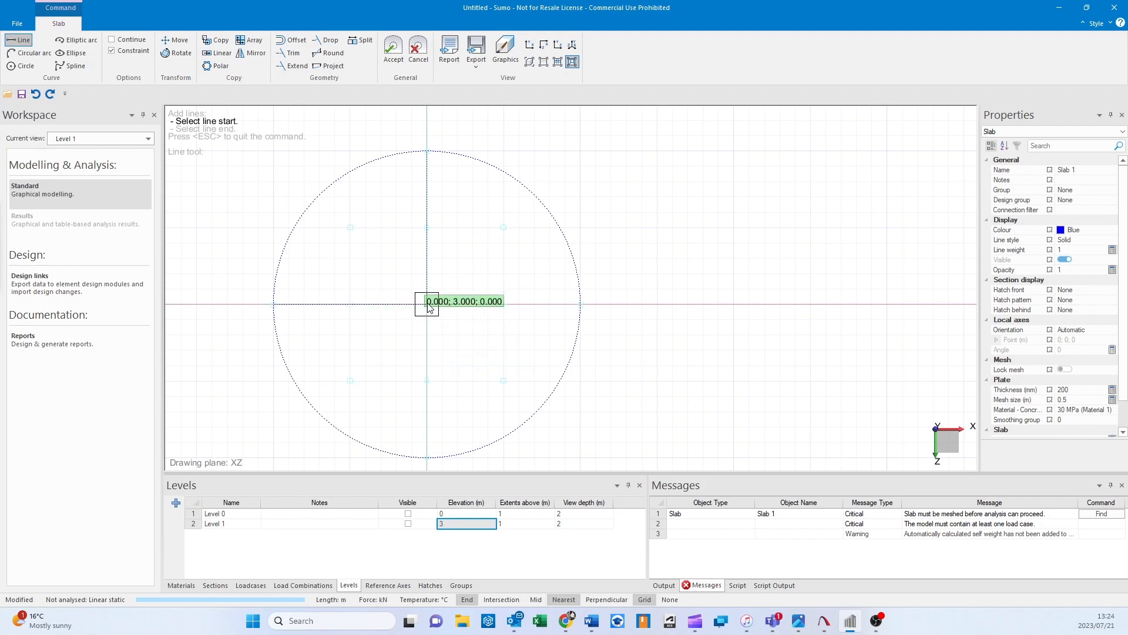
pyautogui.click(427, 304)
pyautogui.click(581, 304)
pyautogui.click(426, 306)
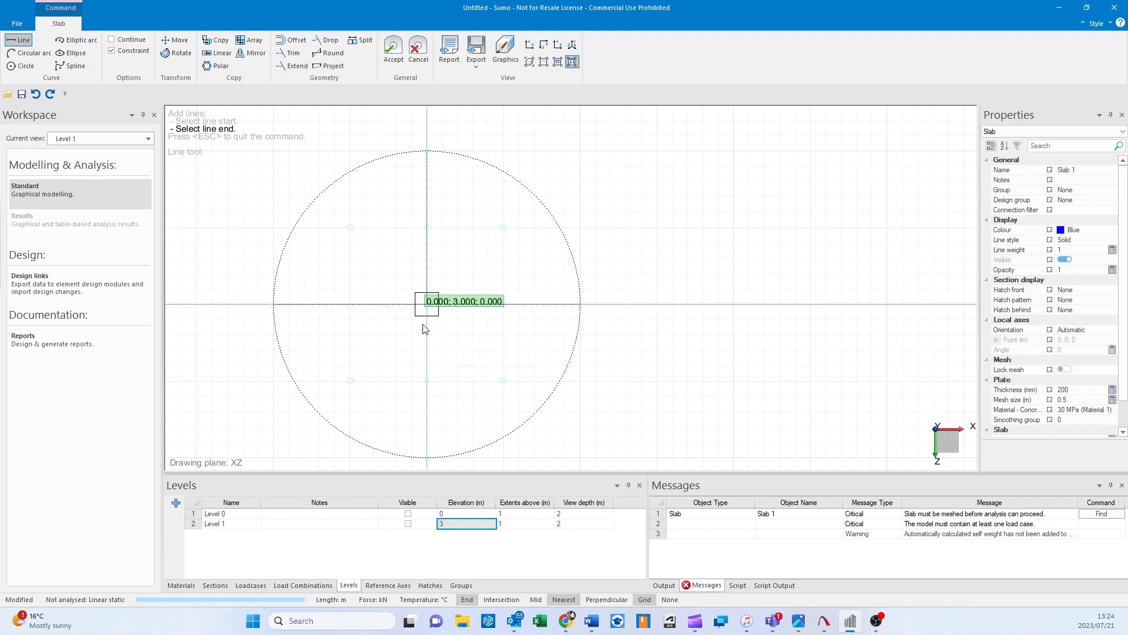
pyautogui.click(426, 457)
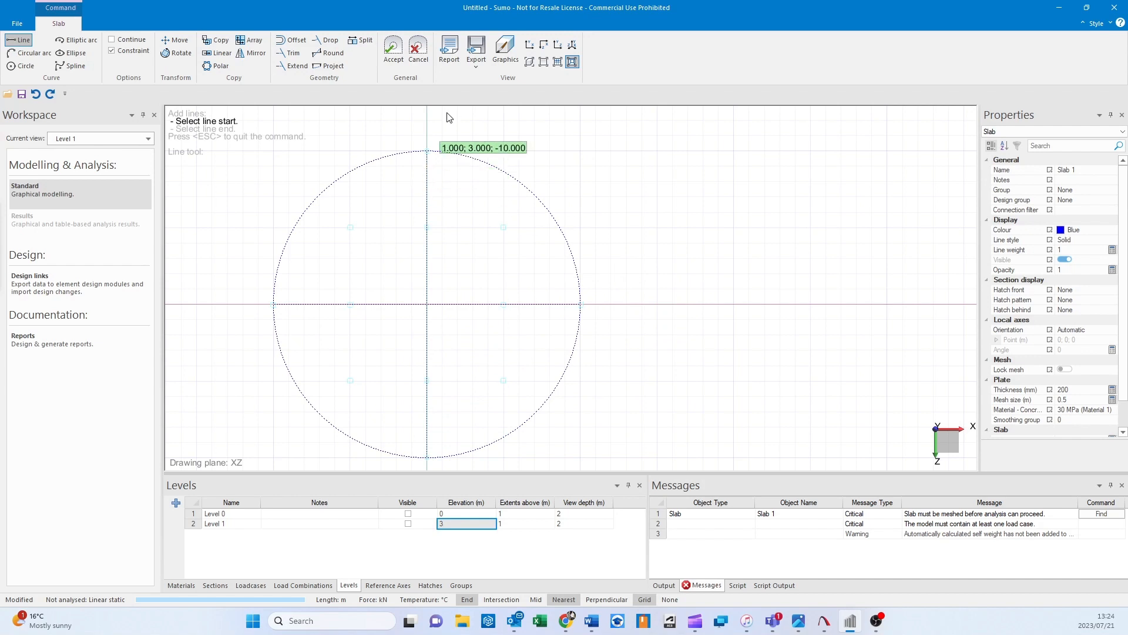
pyautogui.click(394, 62)
# - Return to the Main 3D view and mesh the whole model
pyautogui.click(115, 139)
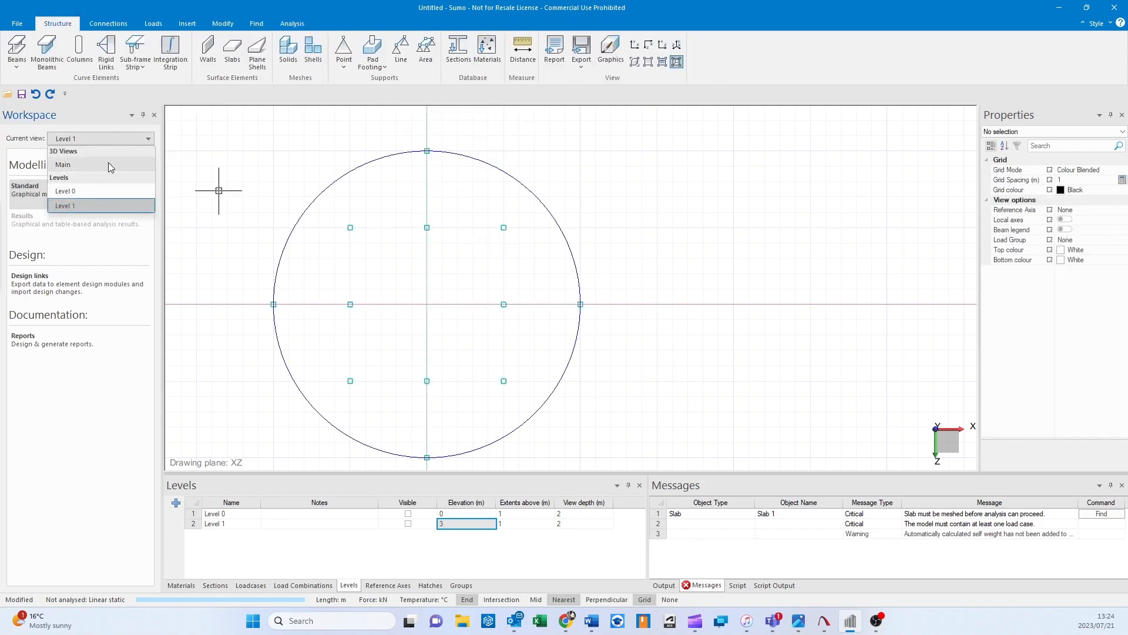
pyautogui.click(108, 162)
pyautogui.moveTo(546, 235); pyautogui.dragTo(546, 338, button='middle')
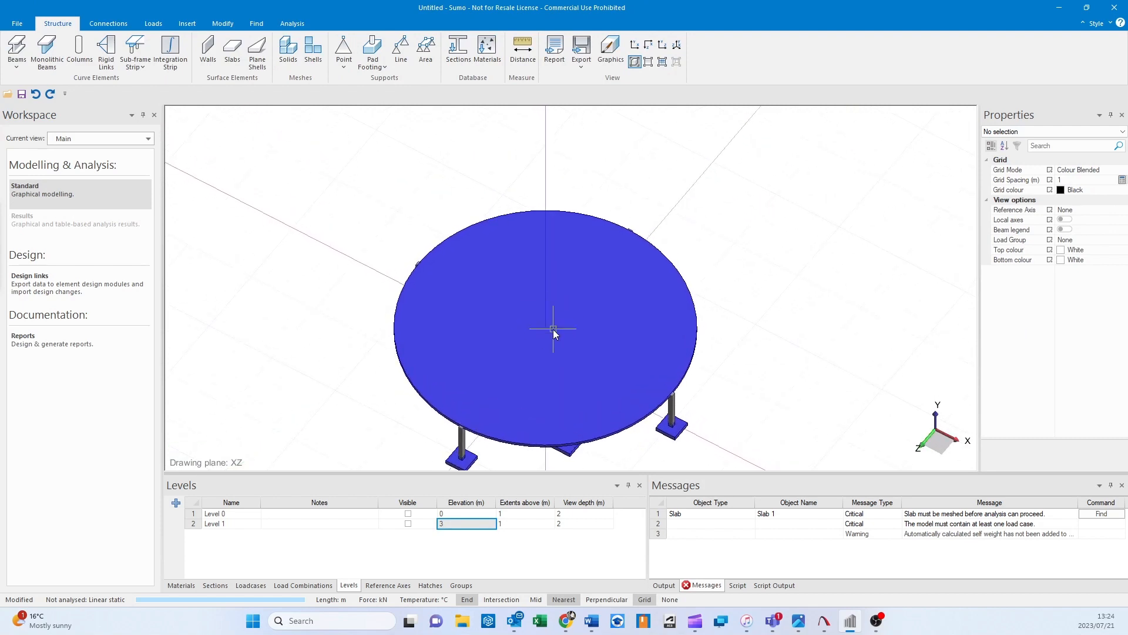
pyautogui.keyDown('shift'); pyautogui.moveTo(569, 305); pyautogui.dragTo(547, 312, button='middle'); pyautogui.keyUp('shift')
pyautogui.click(223, 24)
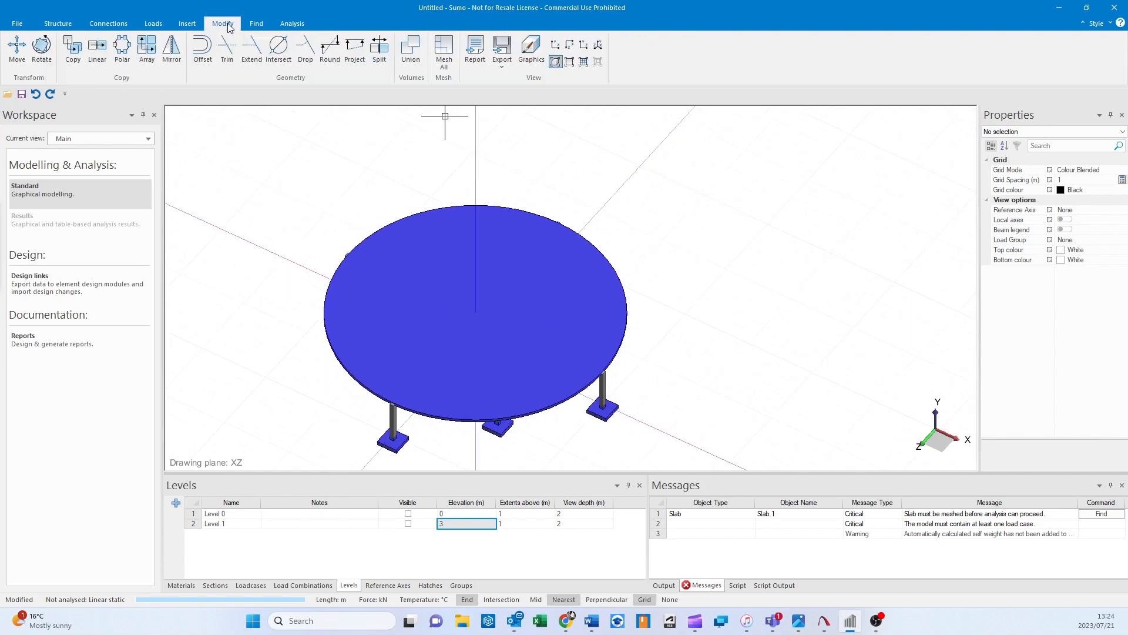
pyautogui.click(452, 55)
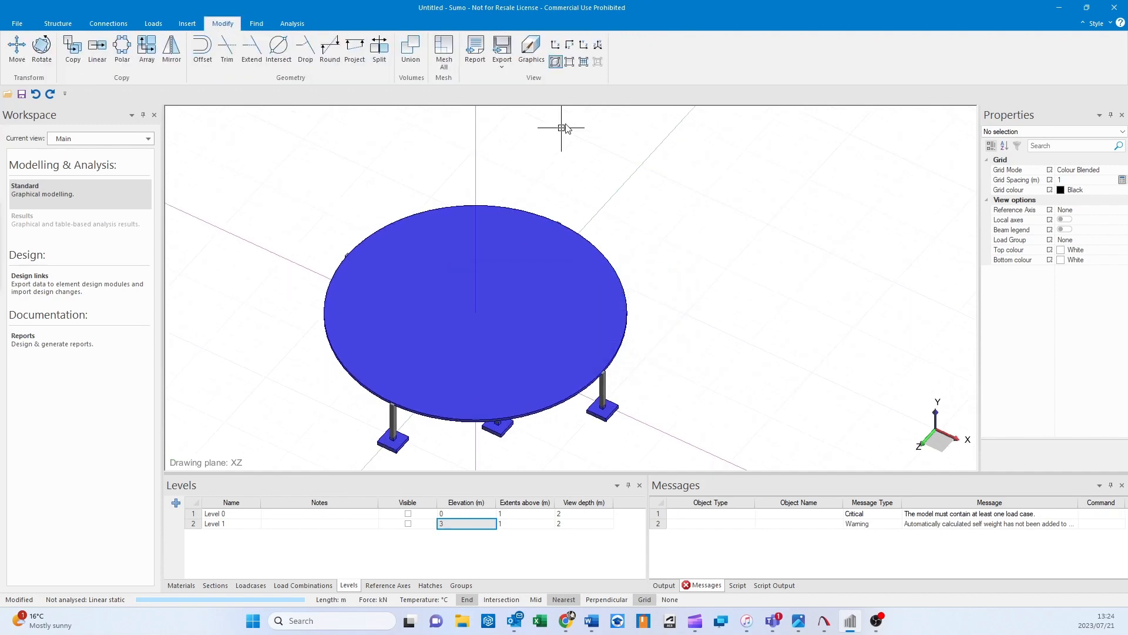
# - Display the finite element mesh and examine its layout along the constraint lines and around the columns
pyautogui.click(584, 61)
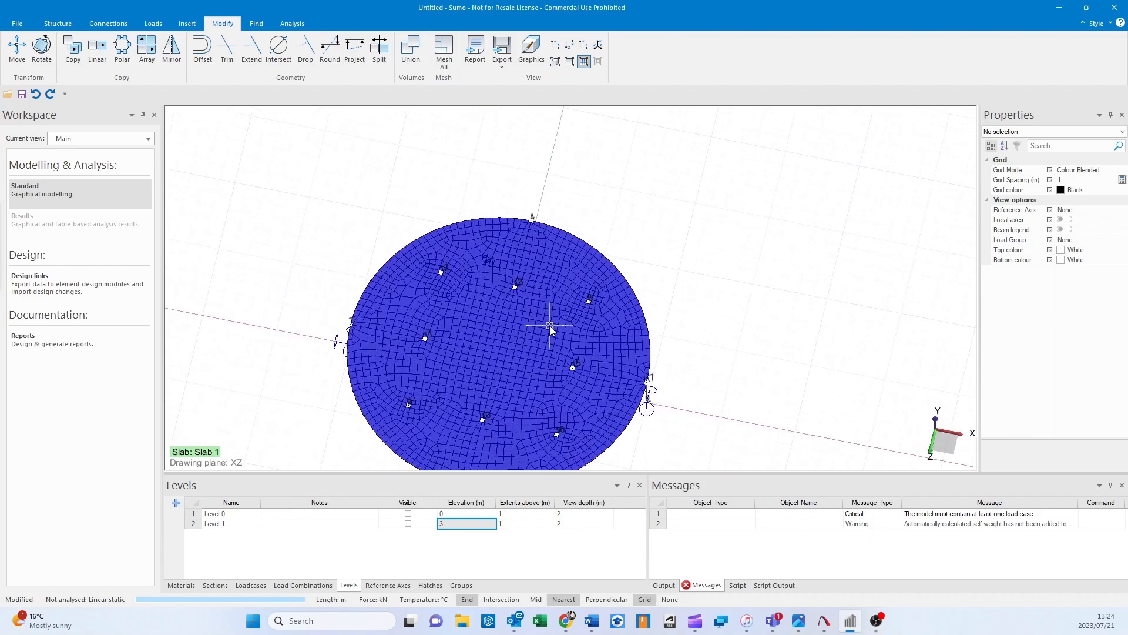
pyautogui.moveTo(534, 347); pyautogui.dragTo(488, 297, button='middle')
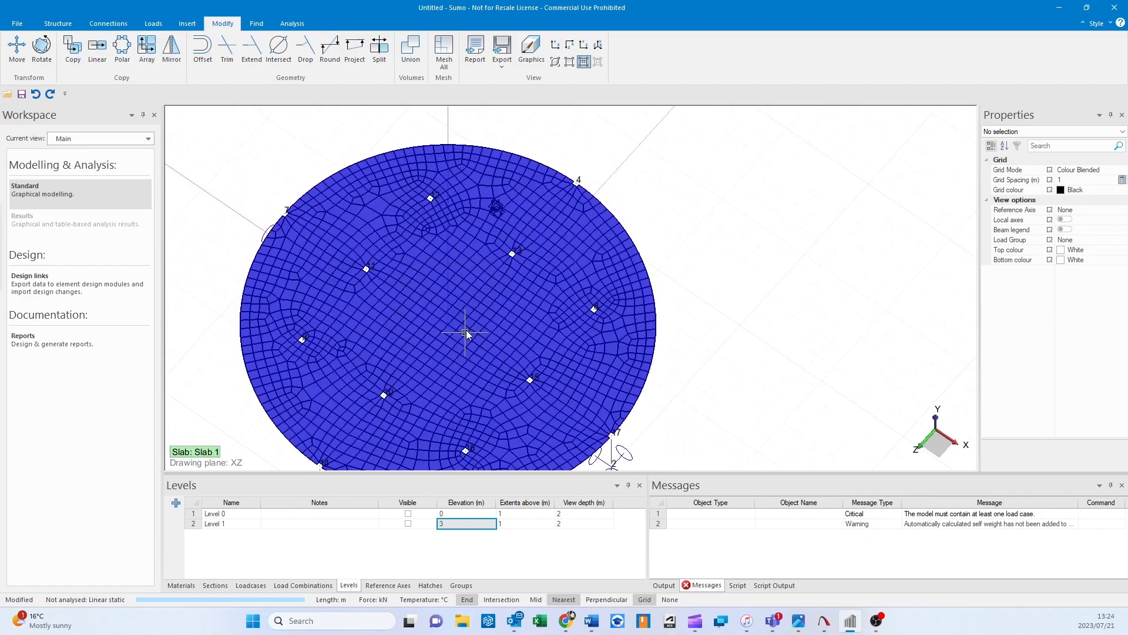
pyautogui.keyDown('shift'); pyautogui.moveTo(416, 325); pyautogui.dragTo(457, 311, button='middle'); pyautogui.keyUp('shift')
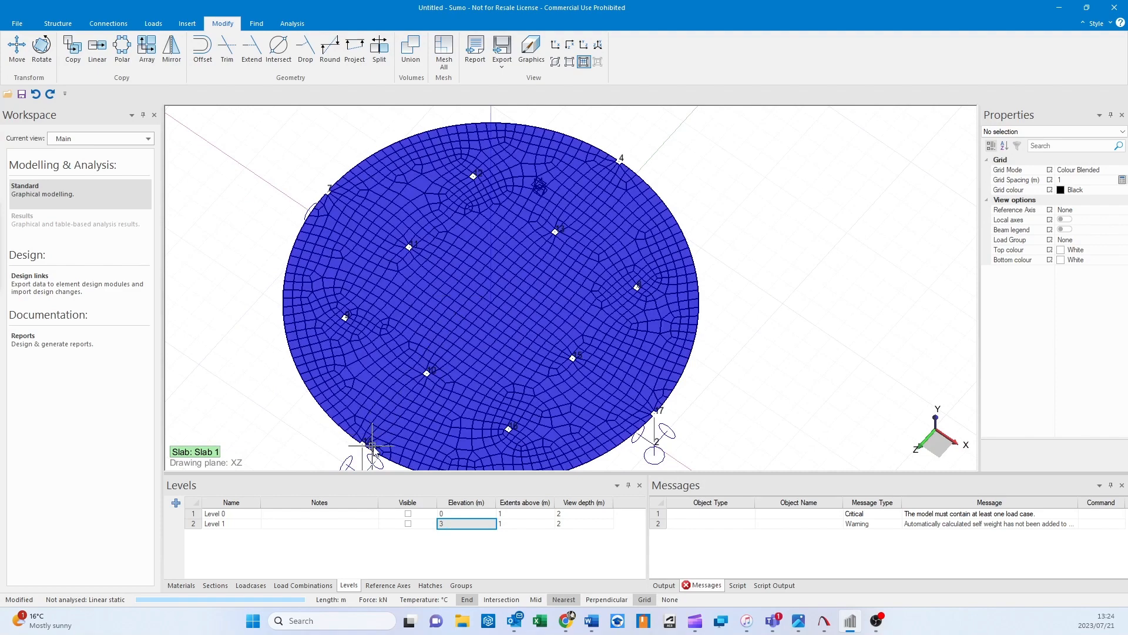
pyautogui.moveTo(374, 450); pyautogui.dragTo(573, 402, button='middle')
pyautogui.moveTo(590, 330)
pyautogui.mouseDown(button='middle')
pyautogui.moveTo(569, 270)
pyautogui.moveTo(620, 234)
pyautogui.mouseUp(button='middle')
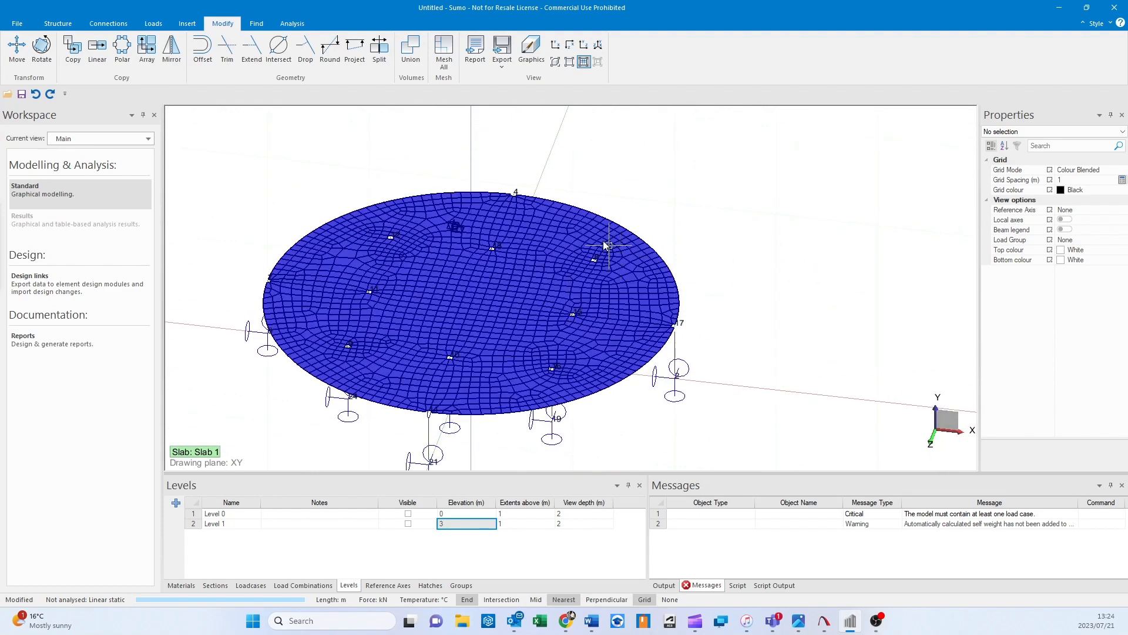
# - Switch to the Level 1 view and open the circular slab for geometry editing
pyautogui.click(118, 142)
pyautogui.click(100, 205)
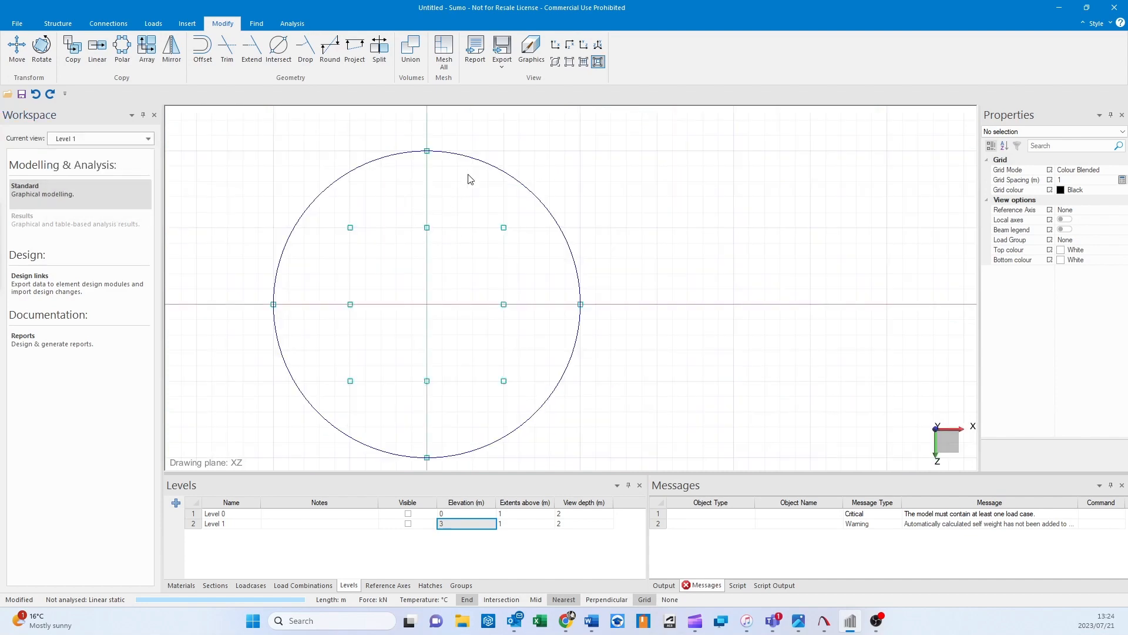
pyautogui.click(490, 162)
pyautogui.click(18, 54)
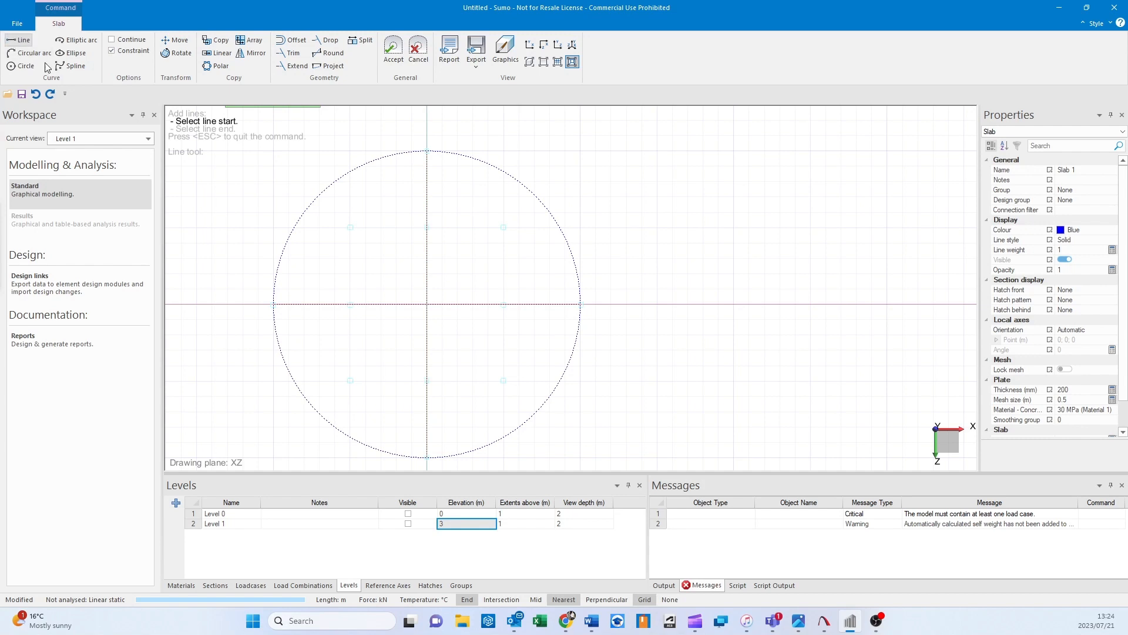
# - Draw four 45° constraint lines, each 7.071 m long, from the slab's centre to the four diagonal inner columns
pyautogui.click(426, 304)
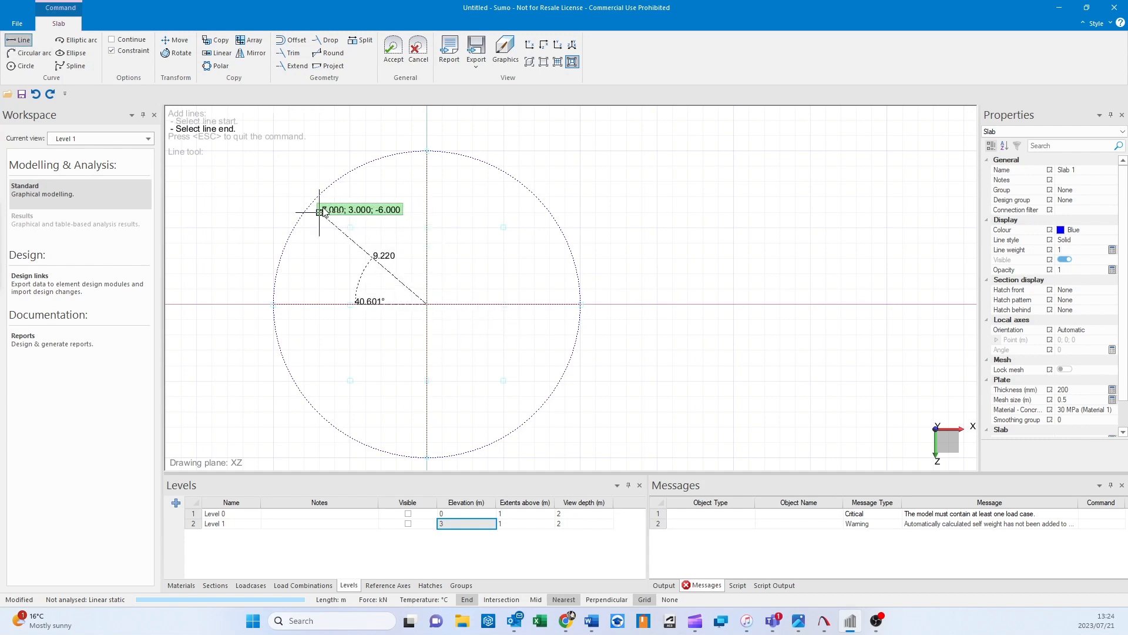
pyautogui.click(351, 228)
pyautogui.click(428, 305)
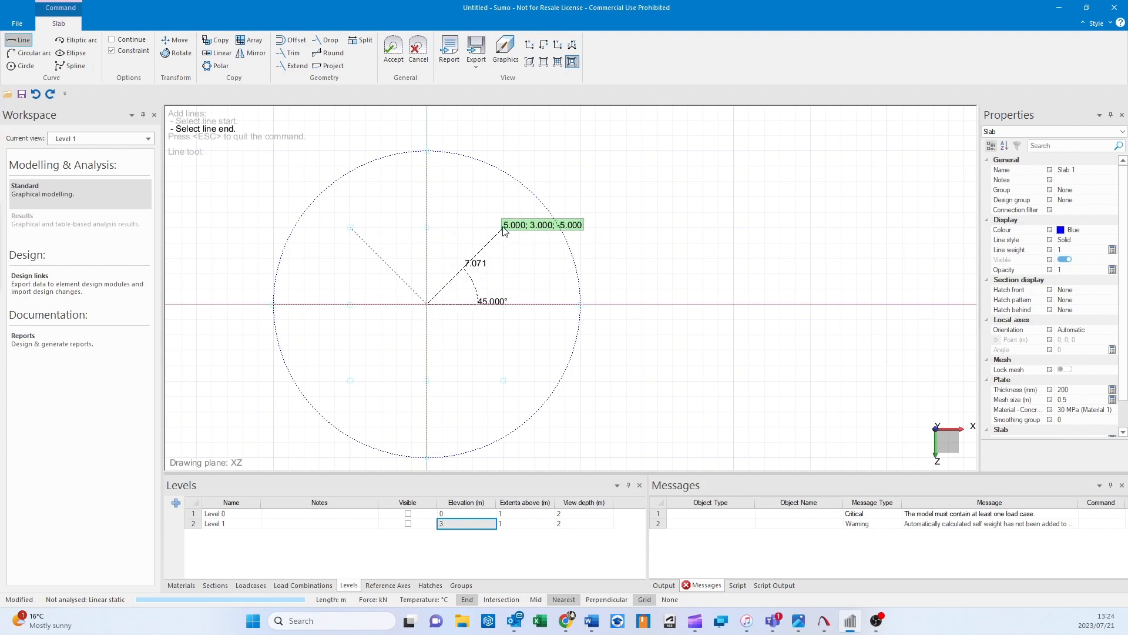
pyautogui.click(503, 227)
pyautogui.click(428, 305)
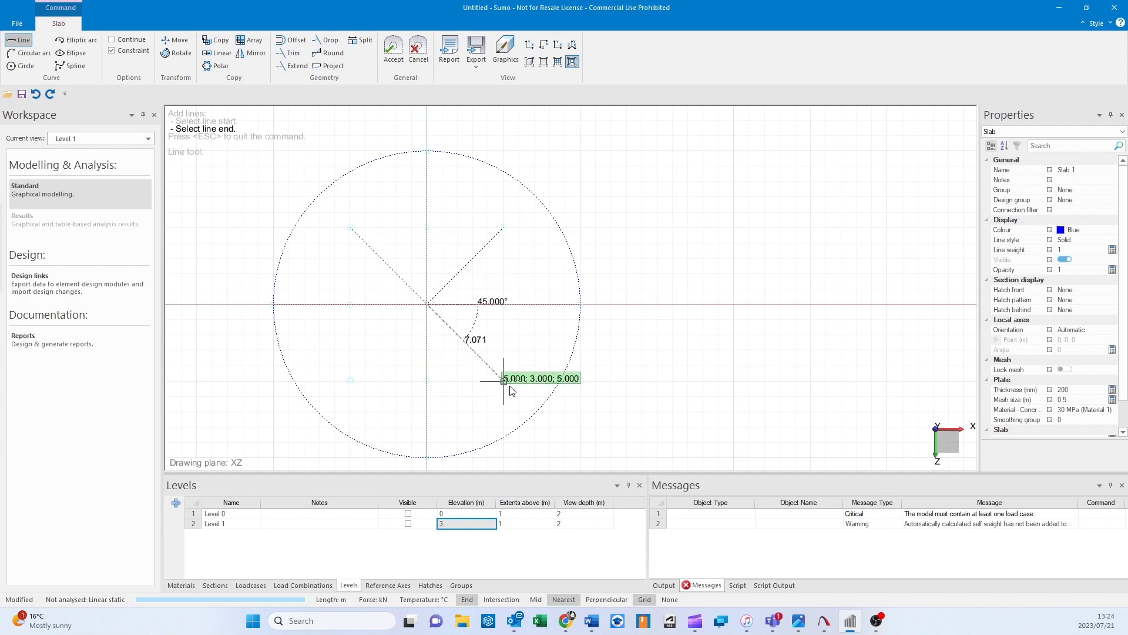
pyautogui.click(504, 380)
pyautogui.click(427, 304)
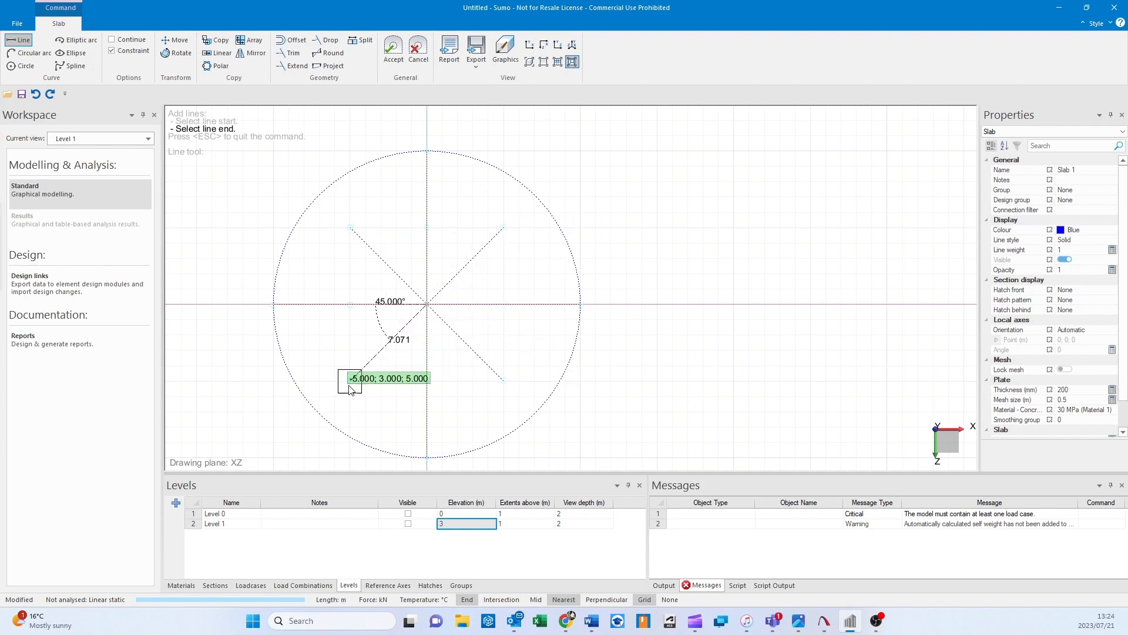
pyautogui.click(351, 380)
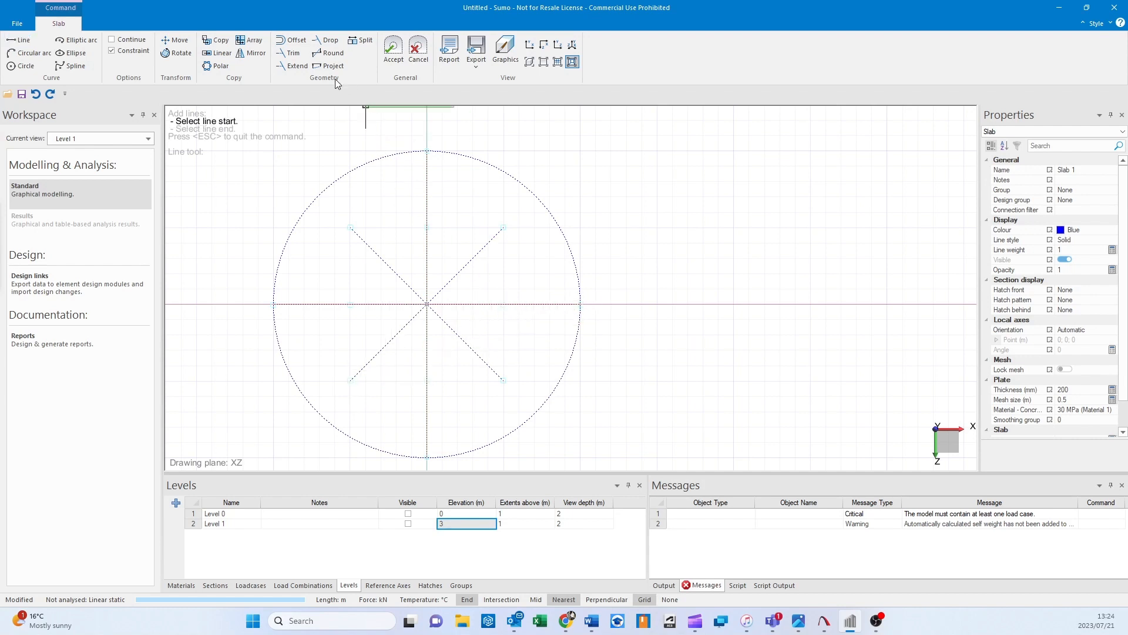
# - Extend the outer ends of the four diagonal constraint lines to the circular slab edge and accept the slab edit
pyautogui.click(296, 66)
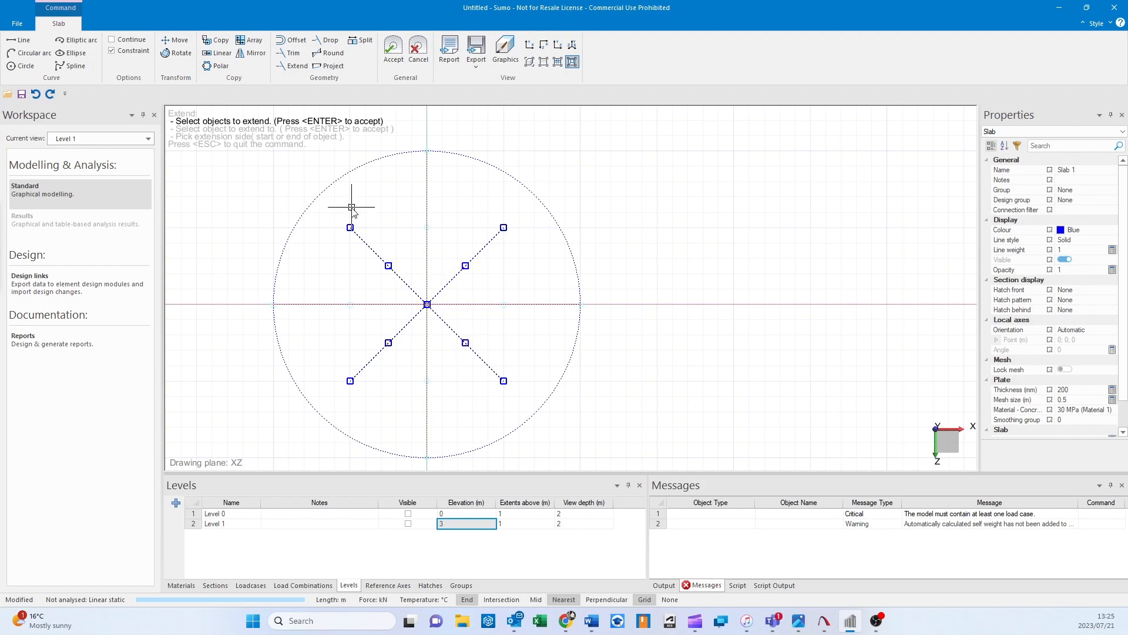
pyautogui.press('Return')
pyautogui.click(352, 186)
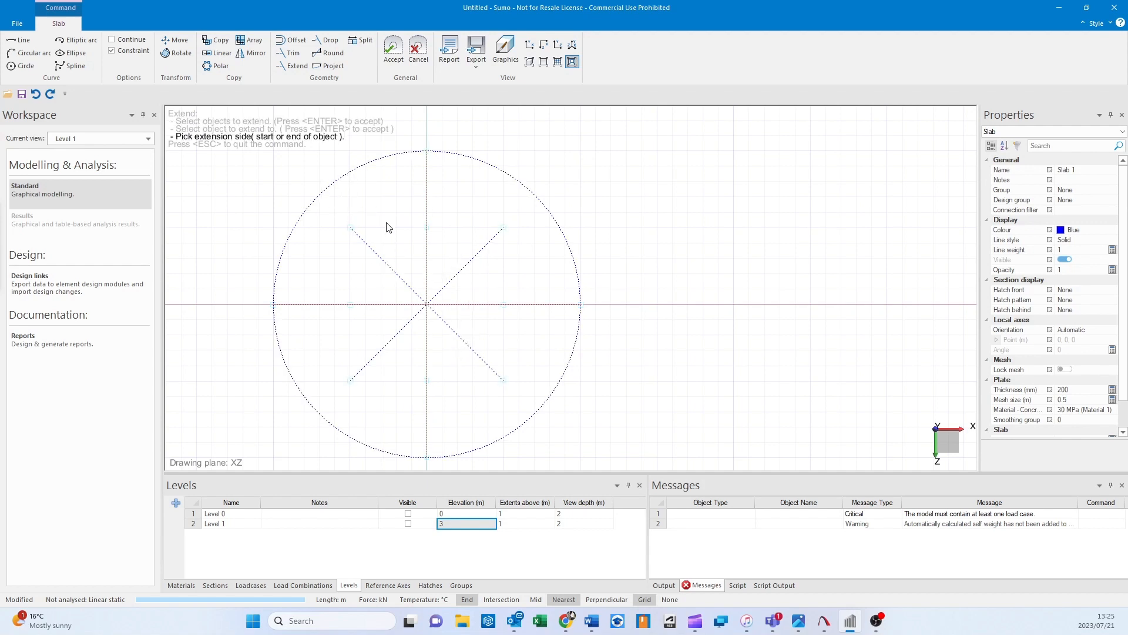
pyautogui.click(349, 231)
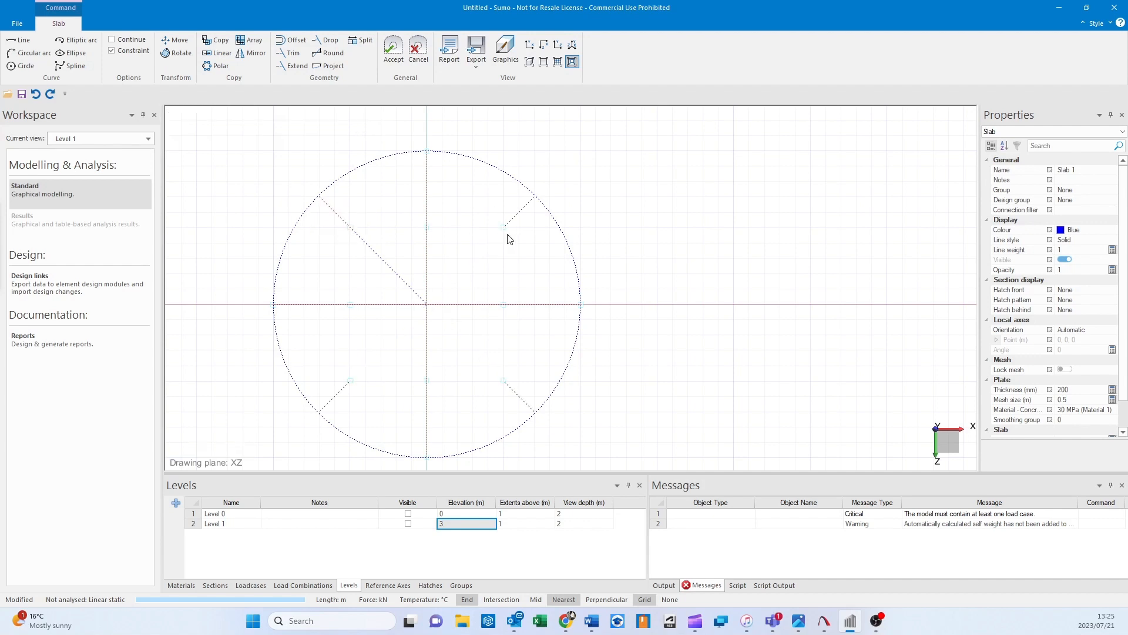
pyautogui.click(526, 216)
pyautogui.click(504, 382)
pyautogui.click(343, 393)
pyautogui.moveTo(351, 381); pyautogui.dragTo(427, 304)
pyautogui.click(389, 50)
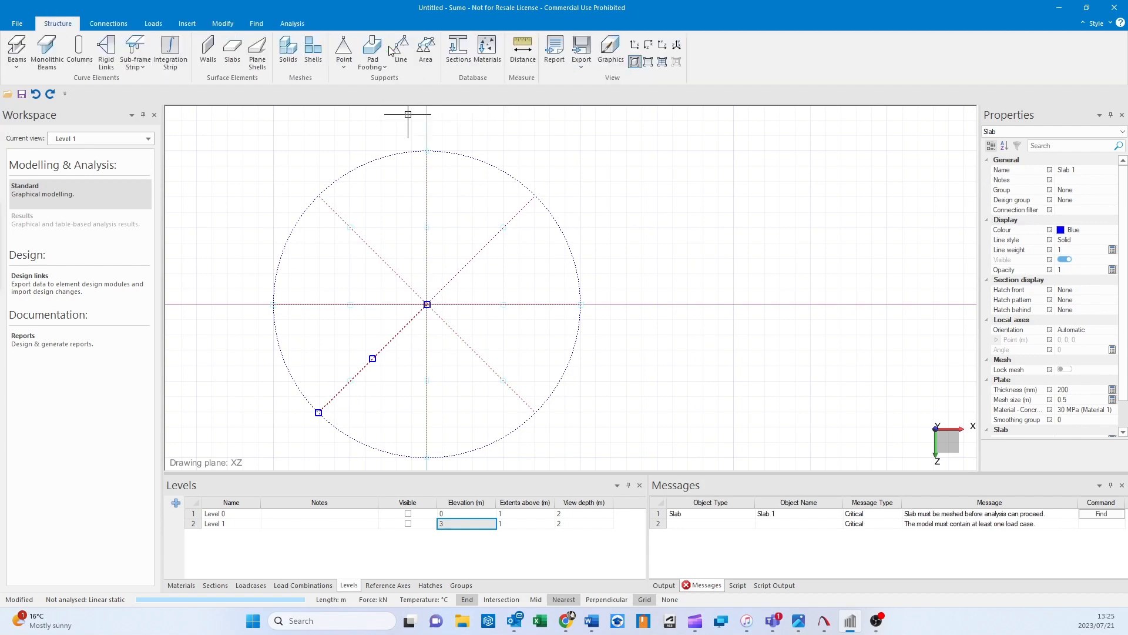
# - Return to the Main 3D view and remesh the whole model with the diagonal constraint lines included
pyautogui.click(136, 141)
pyautogui.click(132, 166)
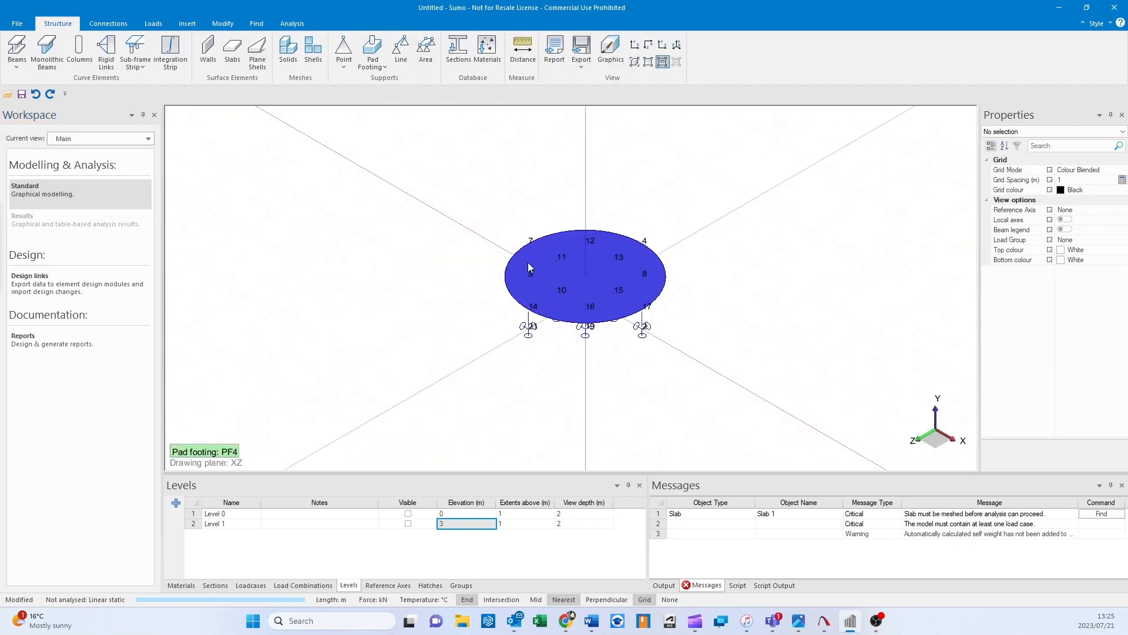
pyautogui.scroll(2, 527, 262)
pyautogui.click(222, 24)
pyautogui.click(442, 59)
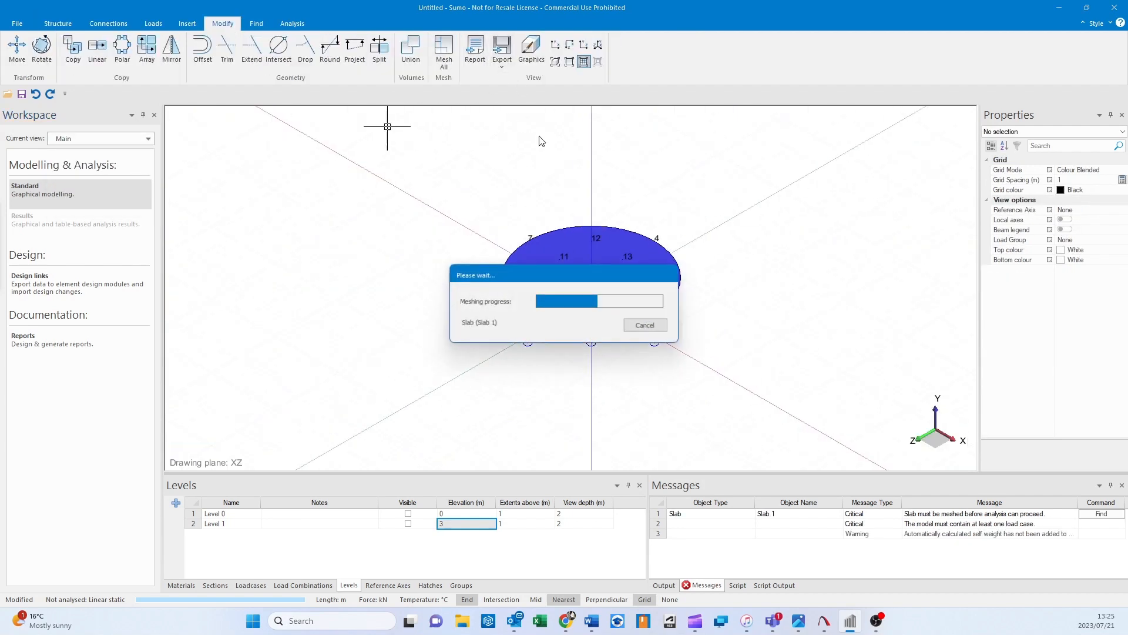
pyautogui.scroll(3, 617, 280)
pyautogui.keyDown('shift'); pyautogui.moveTo(617, 282); pyautogui.dragTo(649, 327, button='middle'); pyautogui.keyUp('shift')
pyautogui.scroll(1, 673, 285)
pyautogui.moveTo(710, 294)
pyautogui.keyDown('shift'); pyautogui.mouseDown(button='middle')
pyautogui.moveTo(746, 295)
pyautogui.moveTo(721, 313)
pyautogui.moveTo(718, 292)
pyautogui.mouseUp(button='middle'); pyautogui.keyUp('shift')
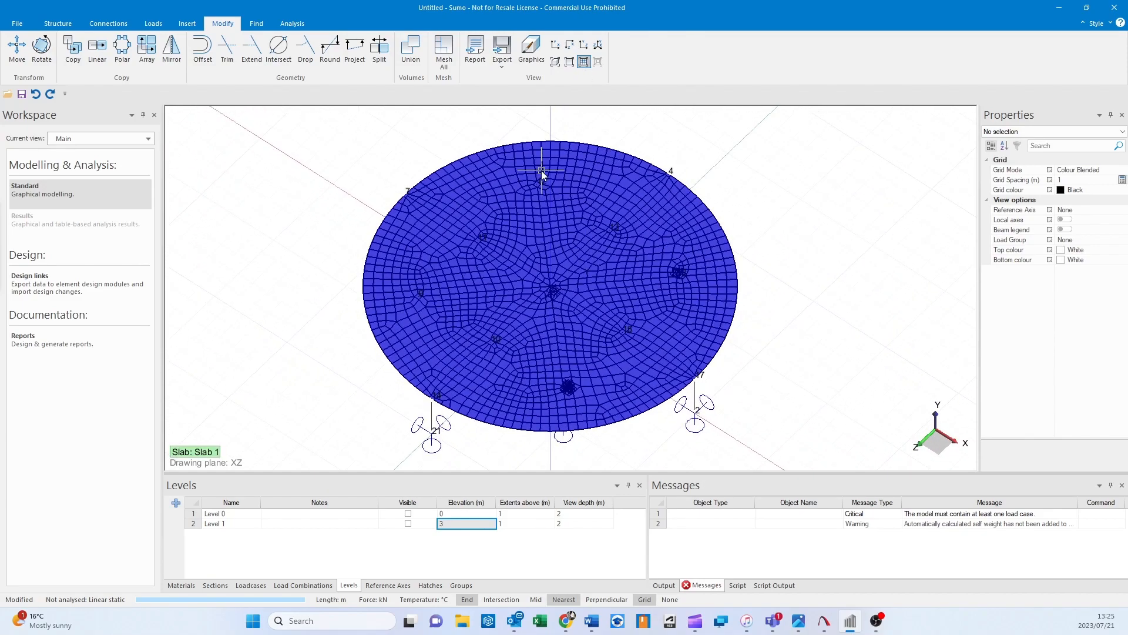
pyautogui.keyDown('shift'); pyautogui.moveTo(635, 292); pyautogui.dragTo(577, 339, button='middle'); pyautogui.keyUp('shift')
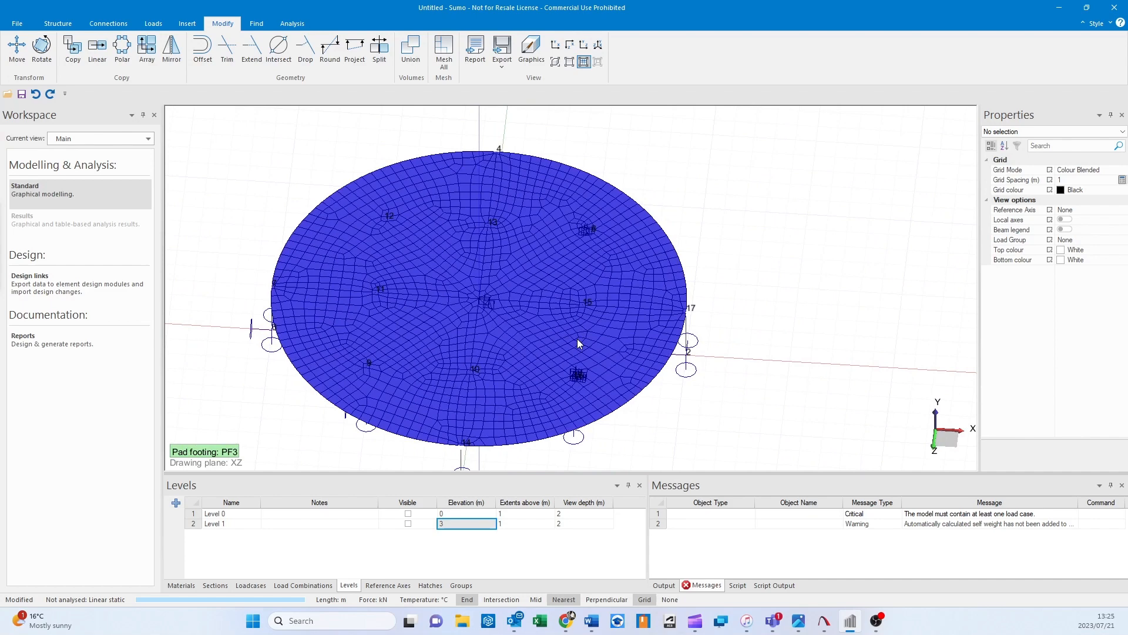
# - Set the slab's mesh size to 0.25 m and remesh the whole model
pyautogui.click(661, 226)
pyautogui.click(1083, 400)
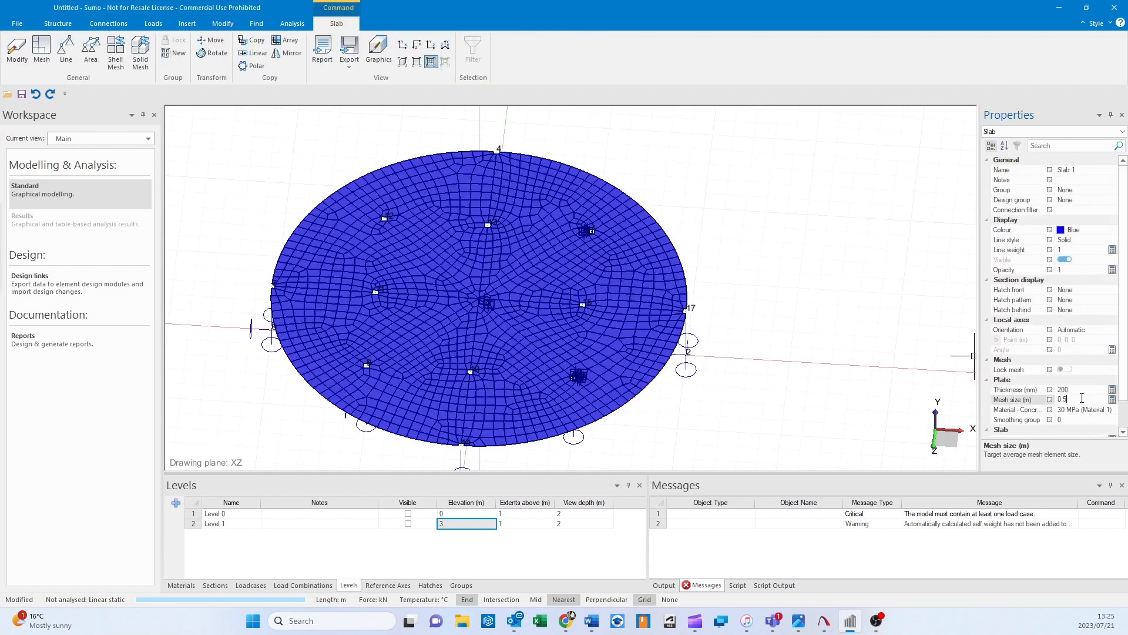
pyautogui.press('Return')
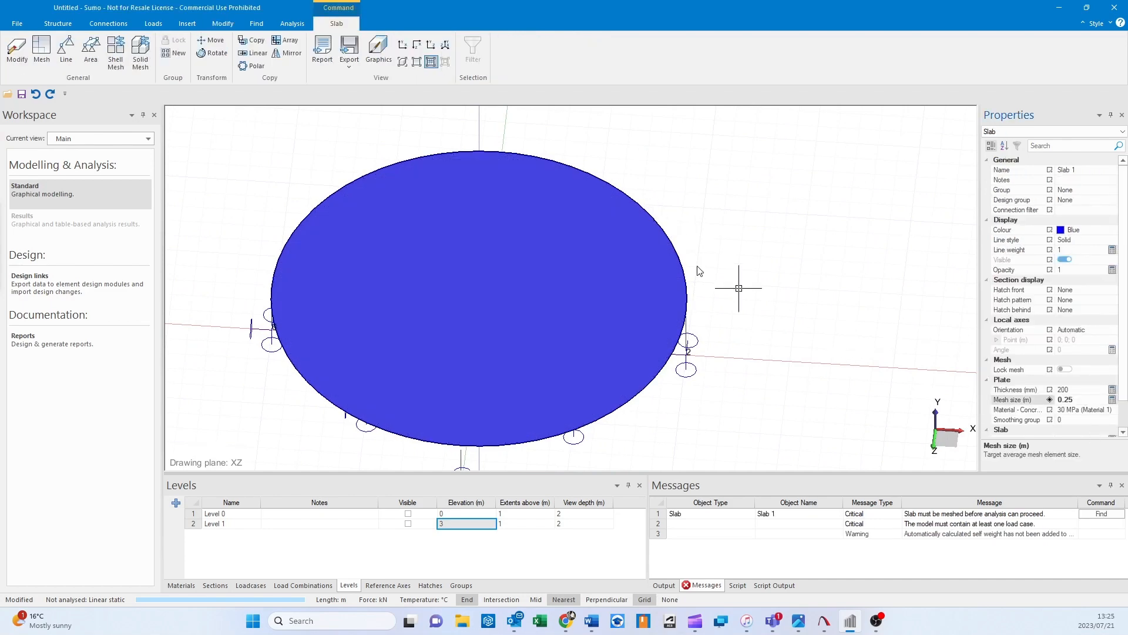
pyautogui.click(223, 25)
pyautogui.click(444, 56)
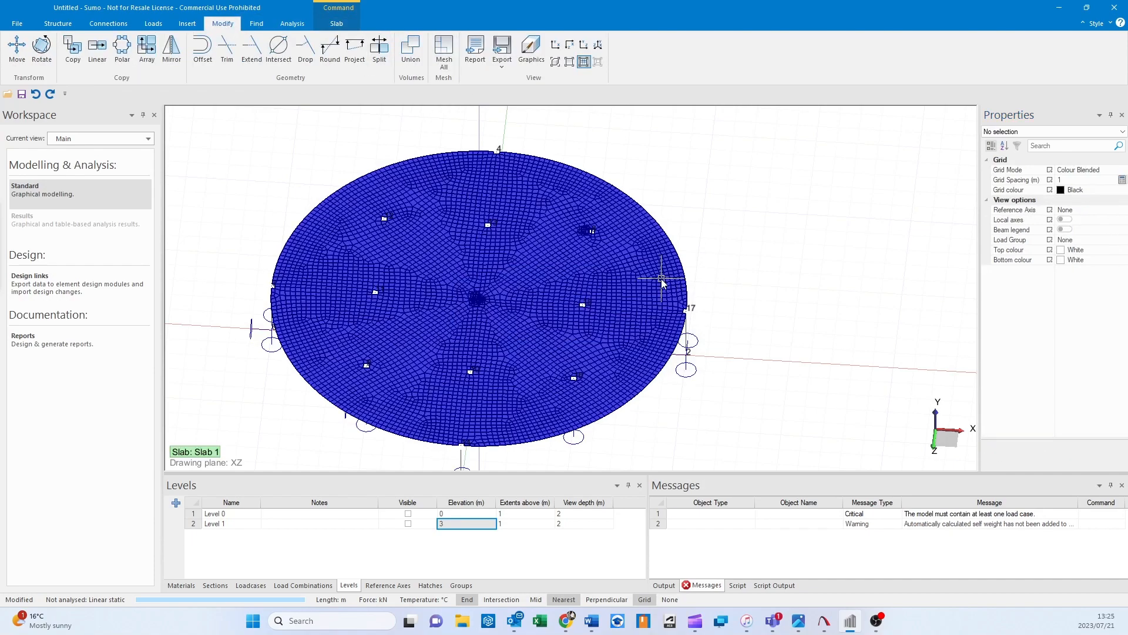
pyautogui.scroll(5, 784, 319)
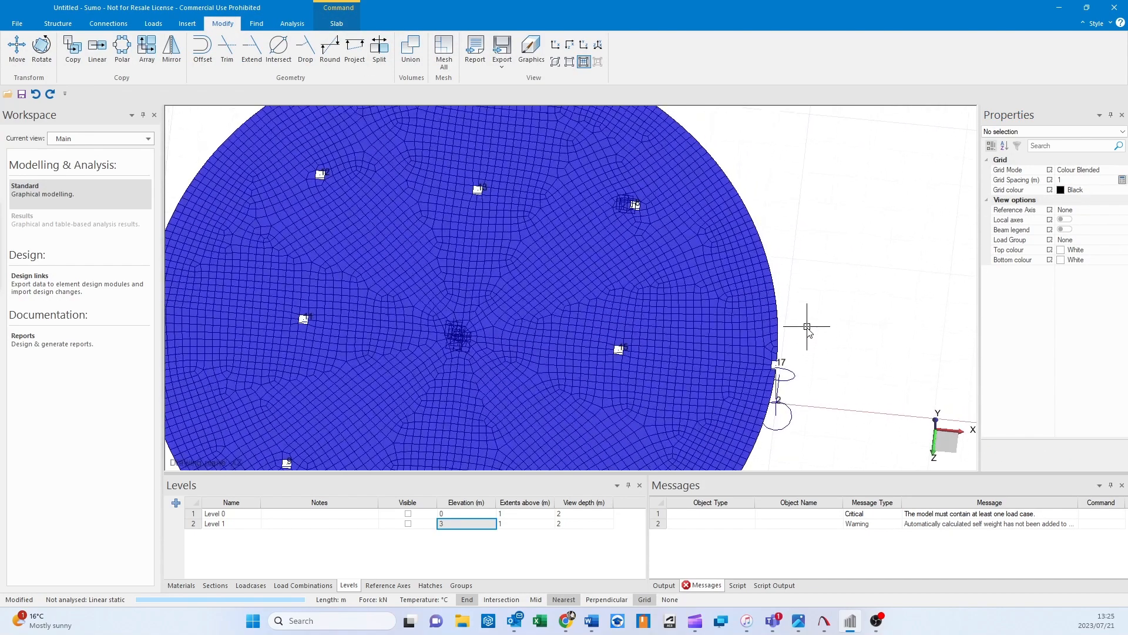
pyautogui.moveTo(807, 324); pyautogui.dragTo(822, 254, button='middle')
pyautogui.scroll(-3, 738, 337)
pyautogui.keyDown('shift'); pyautogui.moveTo(743, 347); pyautogui.dragTo(756, 317, button='middle'); pyautogui.keyUp('shift')
# - Set the slab's mesh size to 0.1 m and remesh the whole model
pyautogui.click(756, 317)
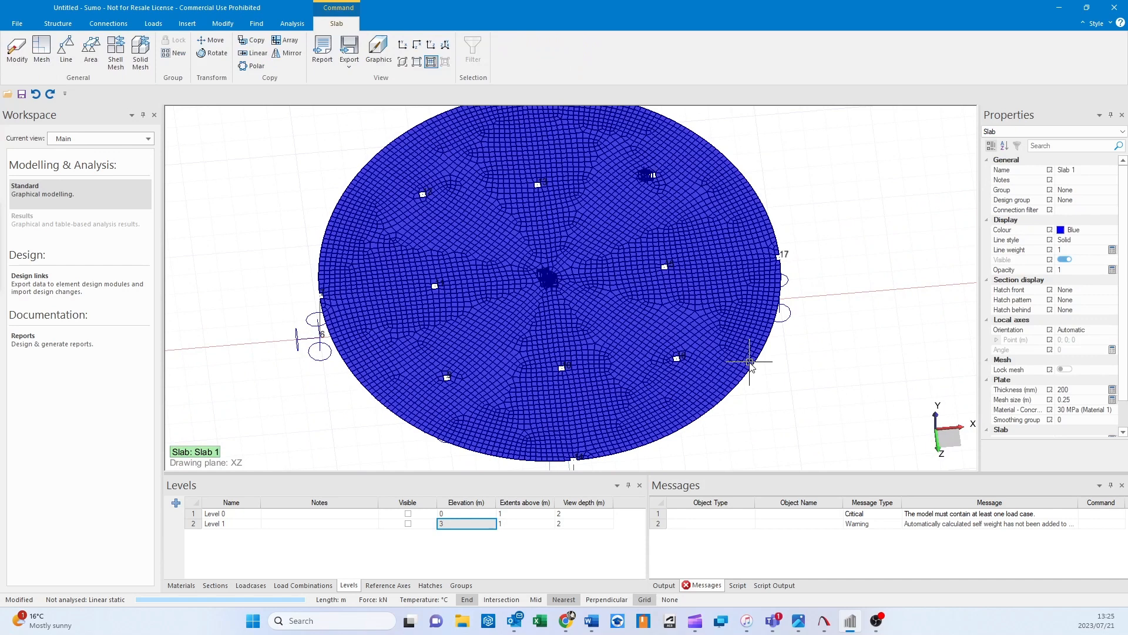
pyautogui.click(1083, 400)
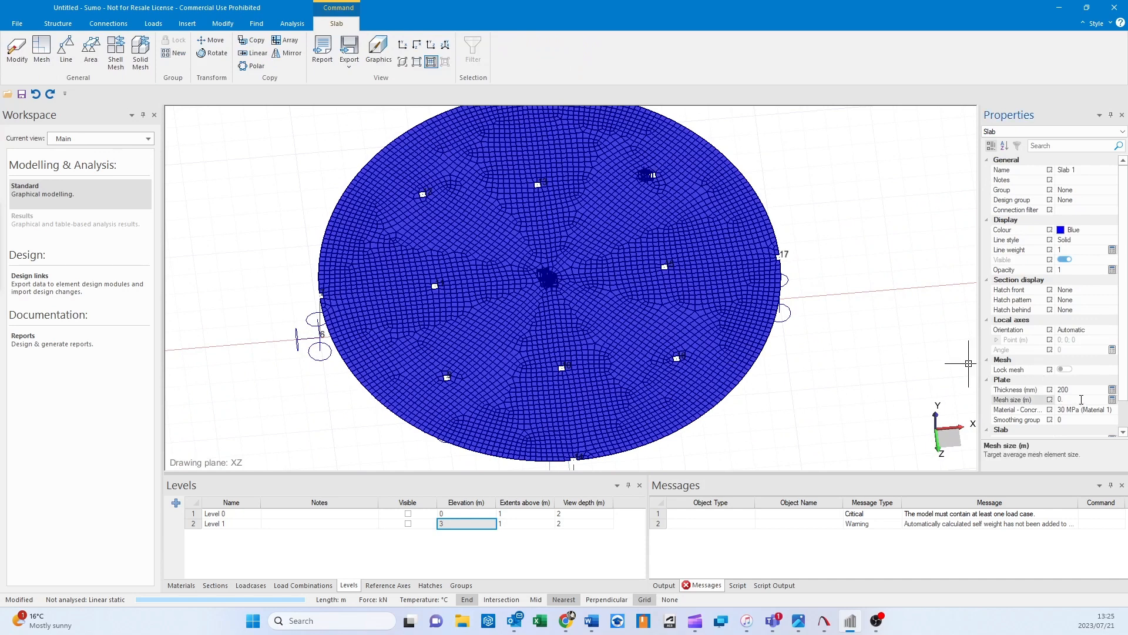
pyautogui.click(859, 354)
pyautogui.click(222, 24)
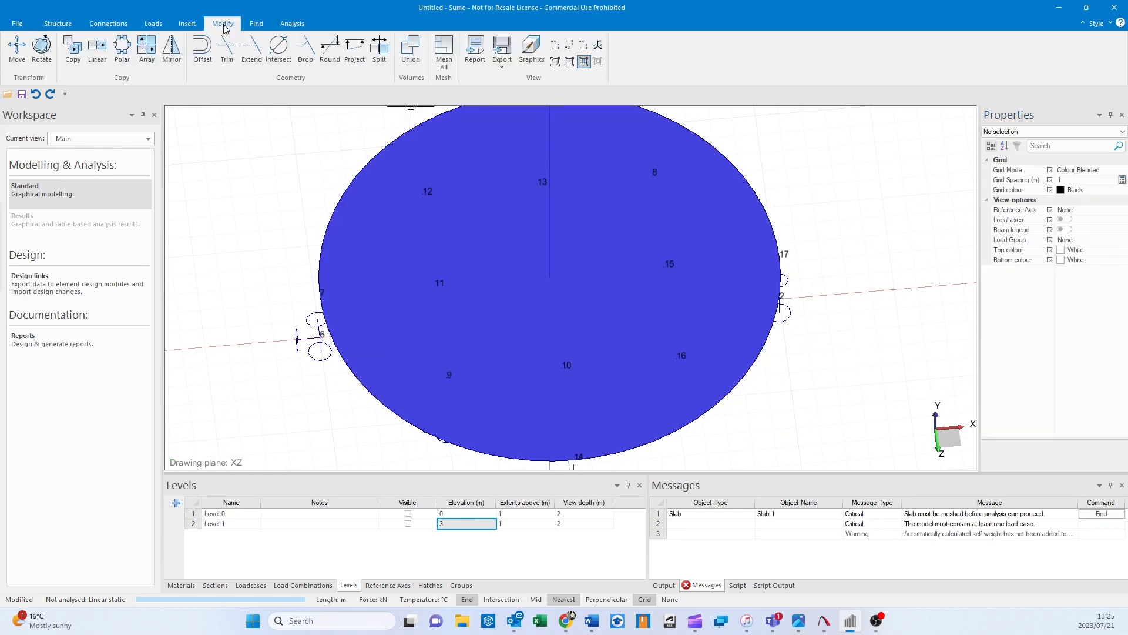
pyautogui.click(443, 50)
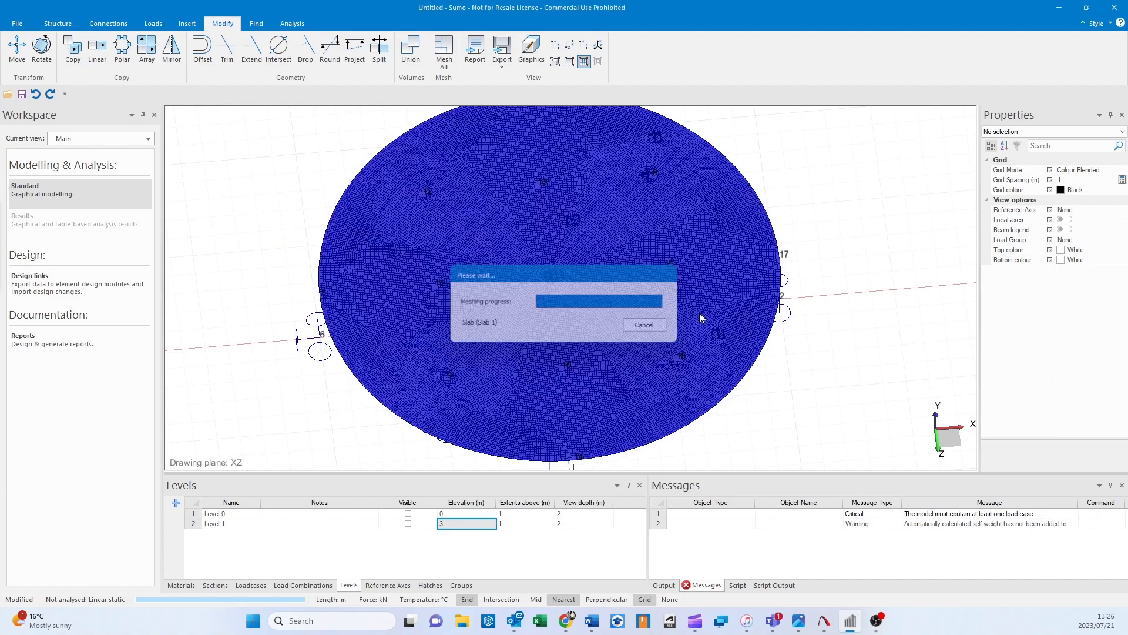
# - Examine the refined slab mesh around the centre, along the constraint lines and at the columns
pyautogui.scroll(6, 538, 295)
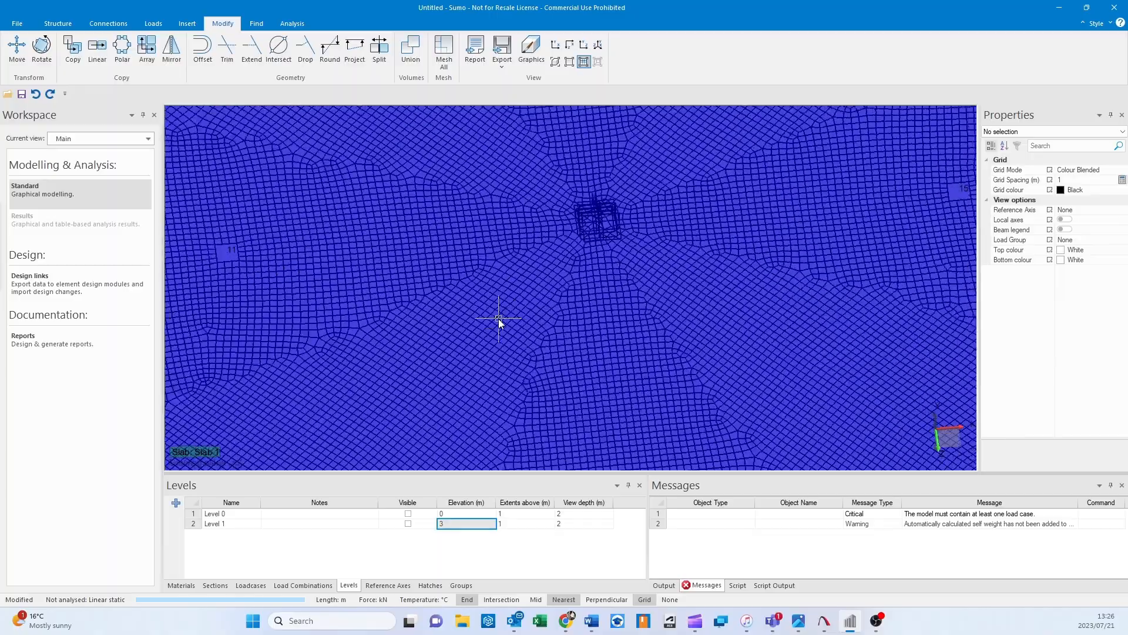
pyautogui.scroll(-6, 498, 321)
pyautogui.scroll(2, 585, 333)
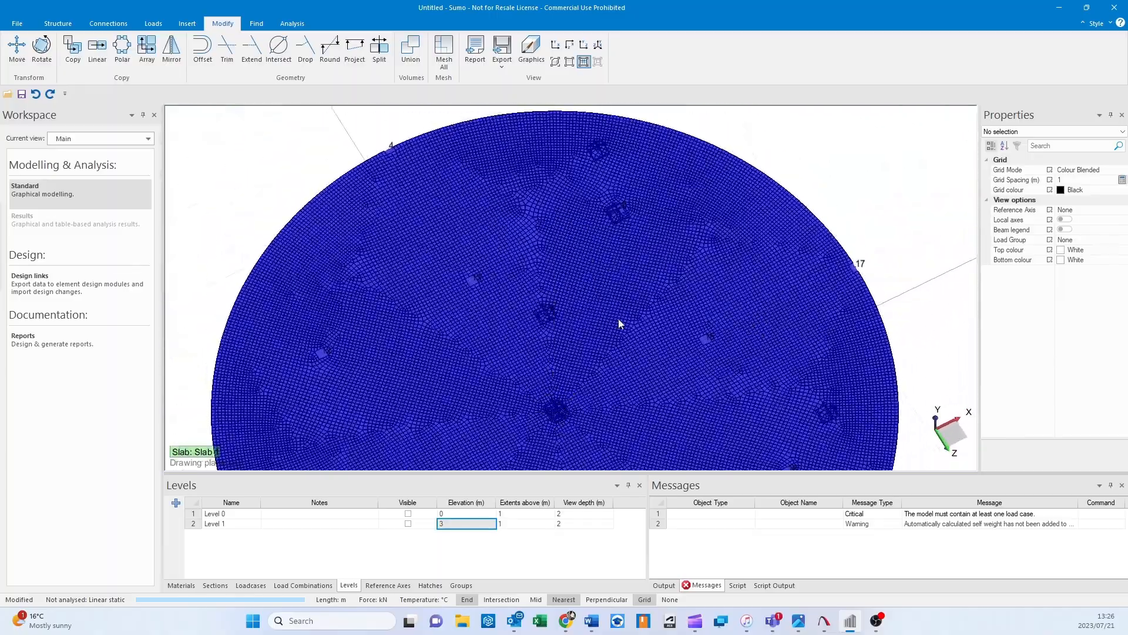
pyautogui.moveTo(618, 318)
pyautogui.mouseDown(button='middle')
pyautogui.moveTo(599, 264)
pyautogui.moveTo(574, 269)
pyautogui.moveTo(572, 321)
pyautogui.moveTo(541, 353)
pyautogui.moveTo(660, 232)
pyautogui.mouseUp(button='middle')
pyautogui.scroll(-5, 428, 360)
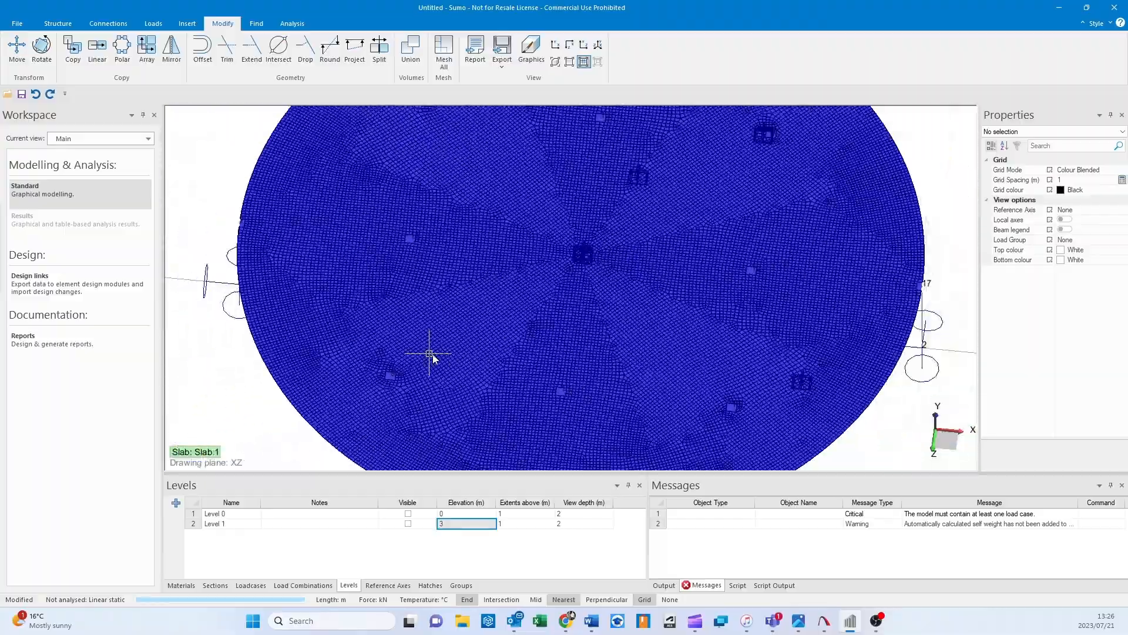
pyautogui.keyDown('shift'); pyautogui.moveTo(546, 309); pyautogui.dragTo(547, 288, button='middle'); pyautogui.keyUp('shift')
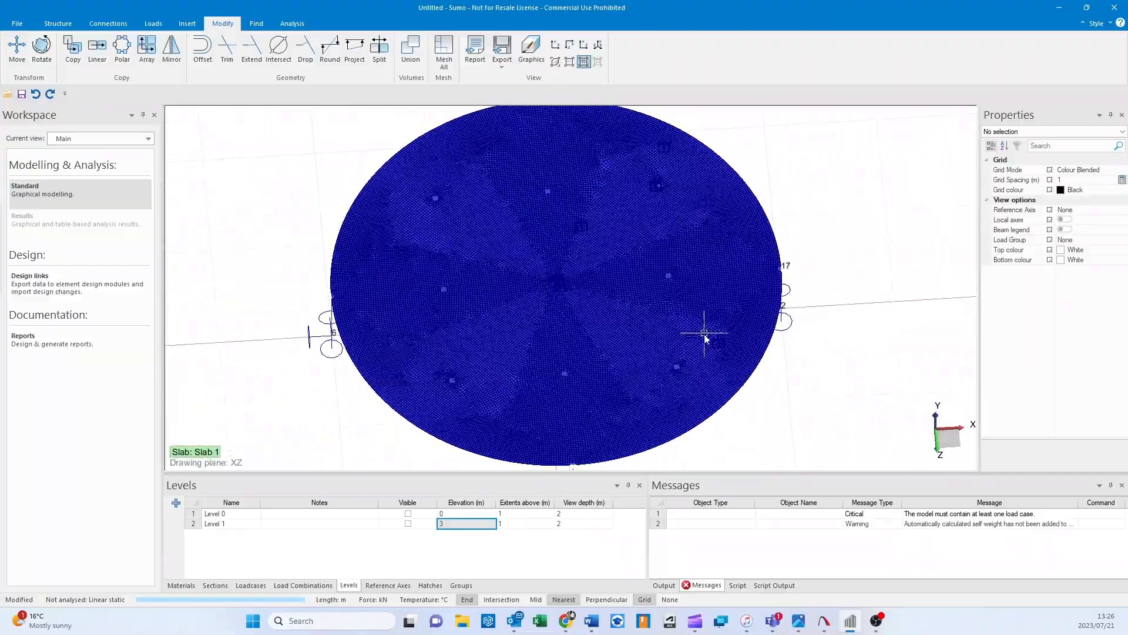
pyautogui.moveTo(705, 332); pyautogui.dragTo(524, 334, button='middle')
pyautogui.moveTo(617, 227); pyautogui.dragTo(741, 182, button='middle')
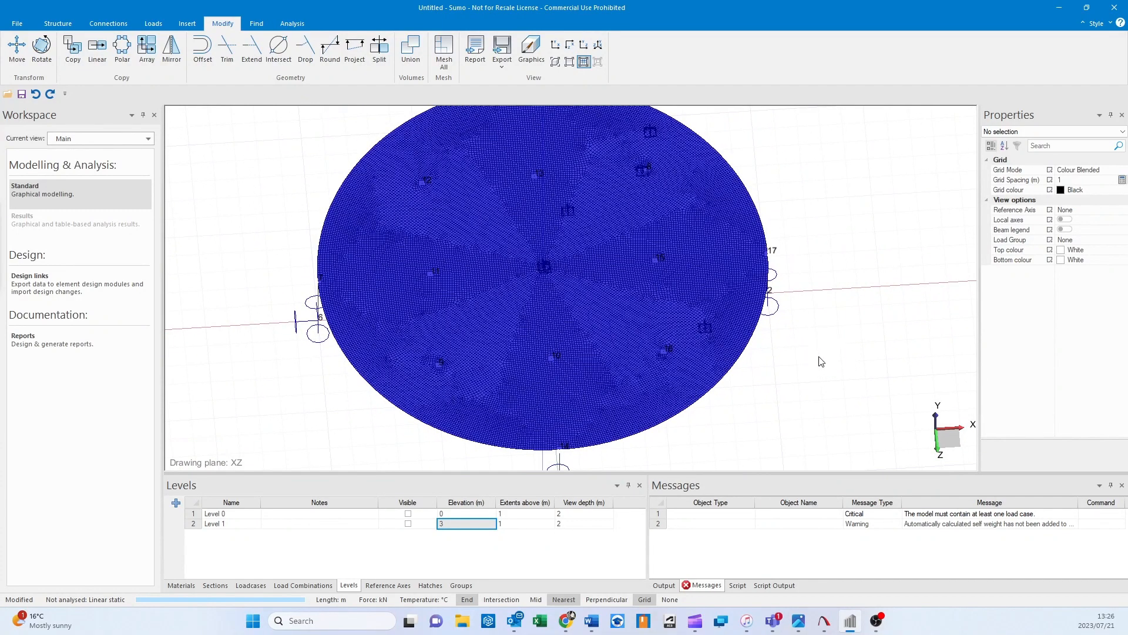
# - Open the slab for geometry editing to review its constraint lines and the Constraint option, and accept it without edits
pyautogui.click(755, 356)
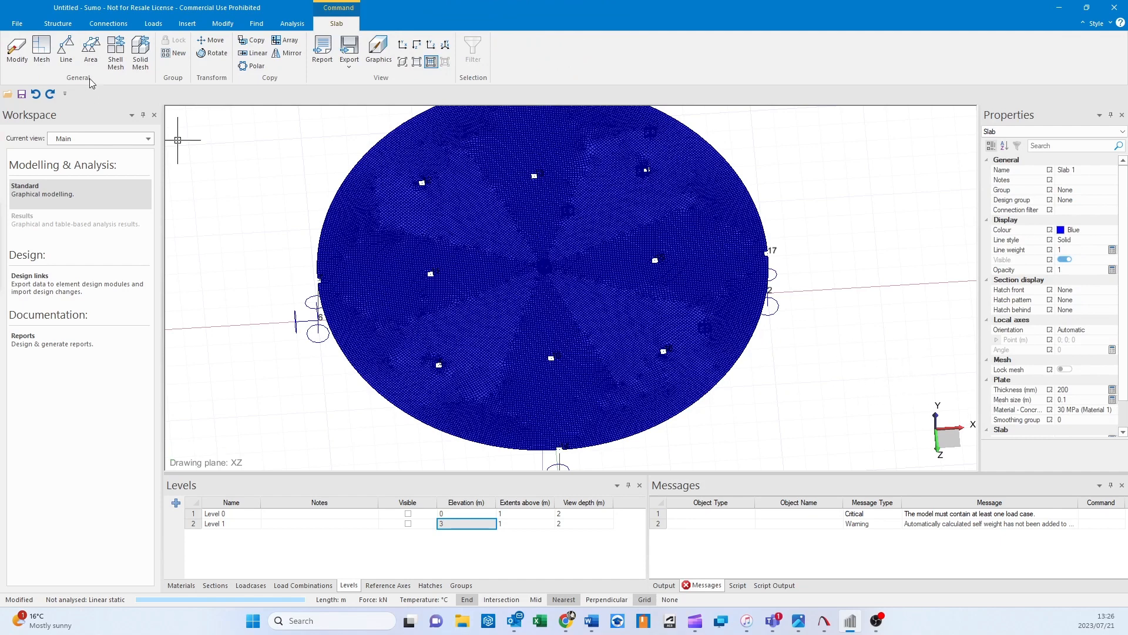
pyautogui.click(21, 52)
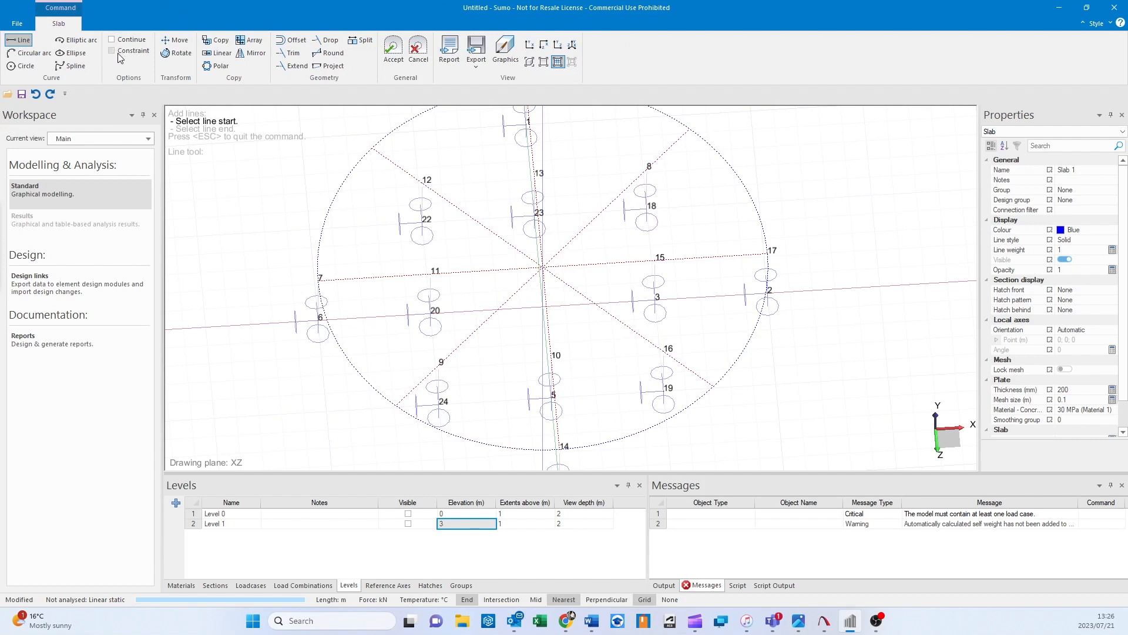
pyautogui.click(394, 49)
pyautogui.moveTo(542, 263)
pyautogui.mouseDown(button='middle')
pyautogui.moveTo(541, 222)
pyautogui.moveTo(539, 277)
pyautogui.mouseUp(button='middle')
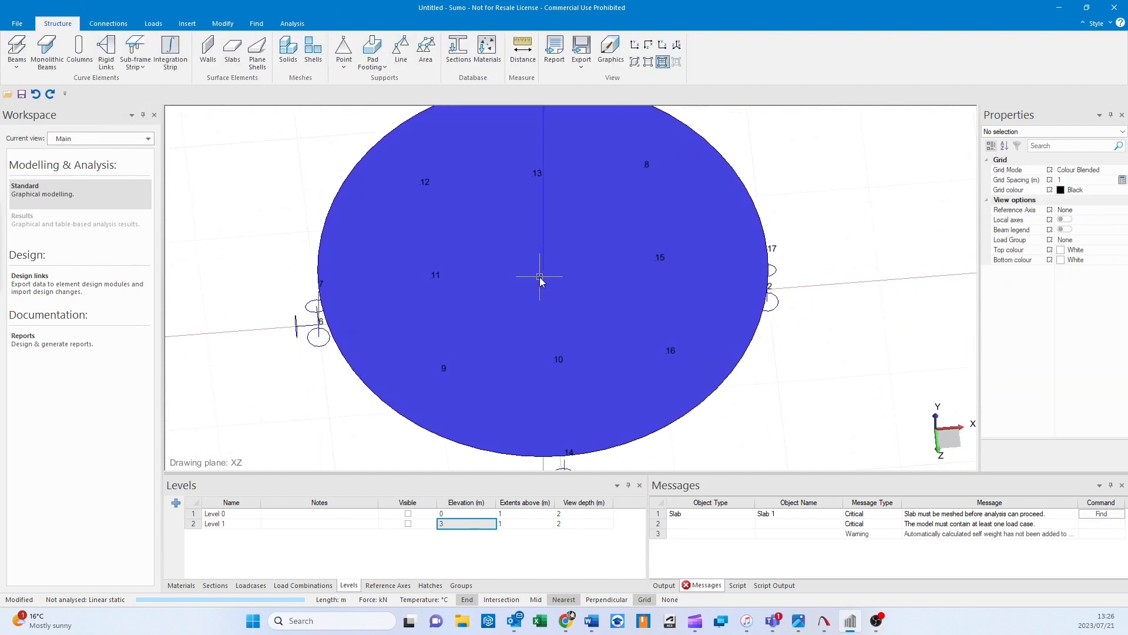
pyautogui.scroll(-2, 370, 260)
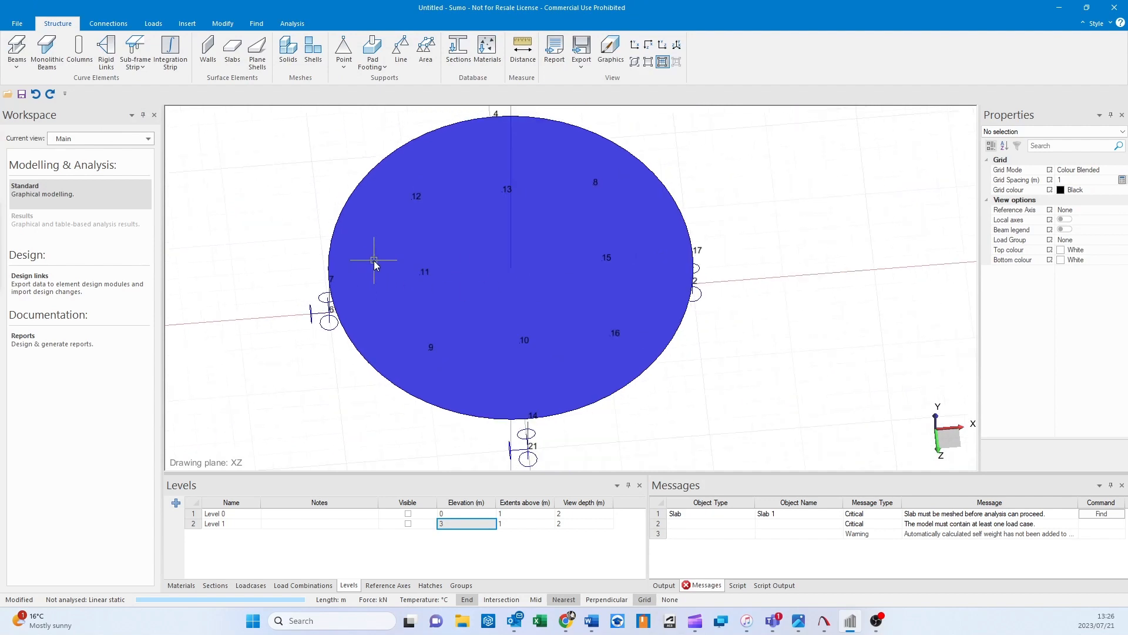
pyautogui.moveTo(428, 253); pyautogui.dragTo(469, 258, button='middle')
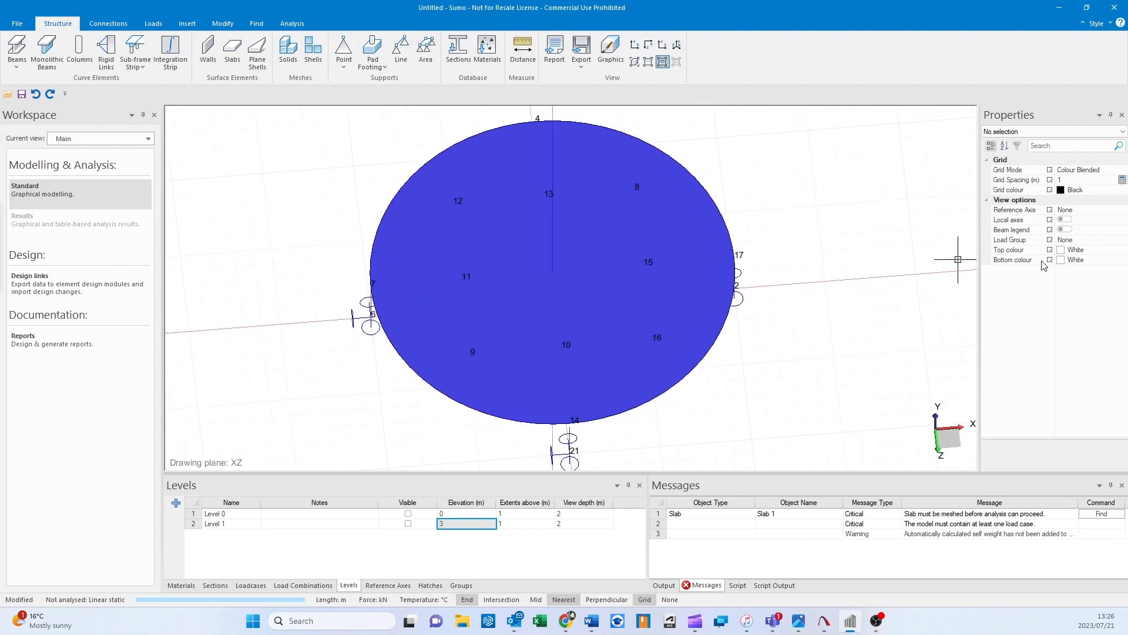
pyautogui.moveTo(635, 217); pyautogui.dragTo(620, 246, button='middle')
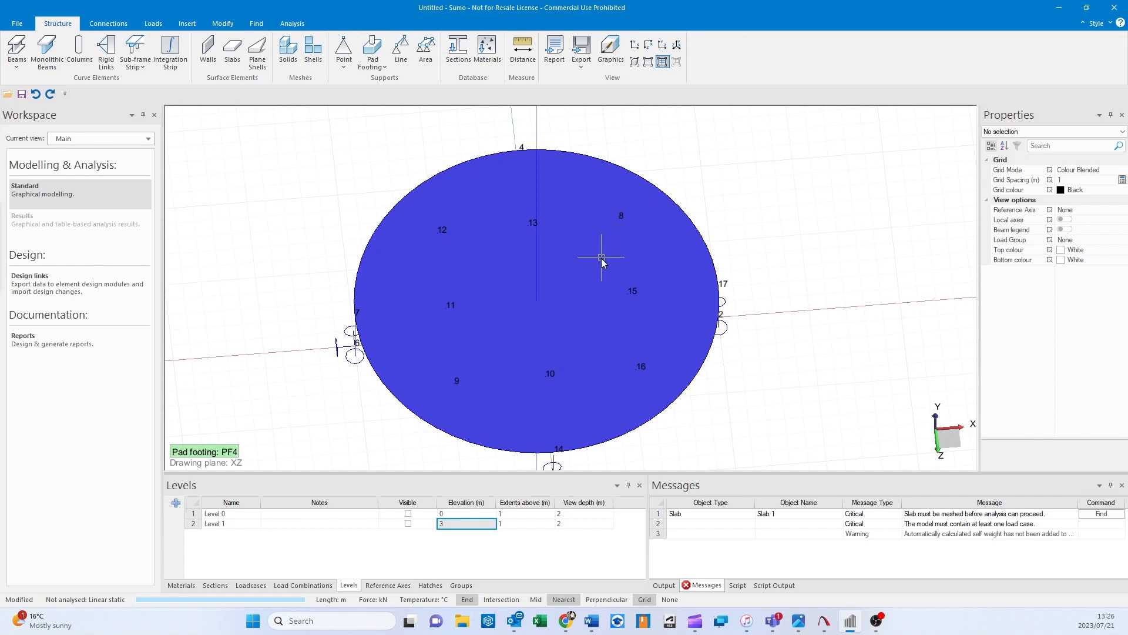
pyautogui.moveTo(572, 280); pyautogui.dragTo(583, 274, button='middle')
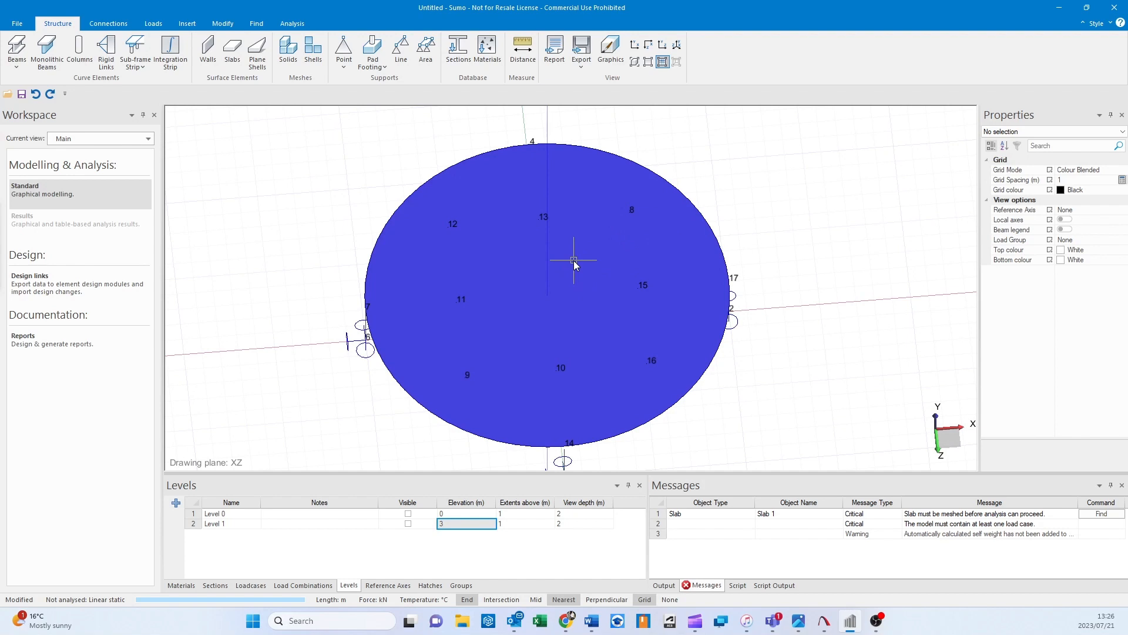
pyautogui.moveTo(549, 282)
pyautogui.mouseDown(button='middle')
pyautogui.moveTo(559, 264)
pyautogui.moveTo(559, 332)
pyautogui.moveTo(531, 284)
pyautogui.mouseUp(button='middle')
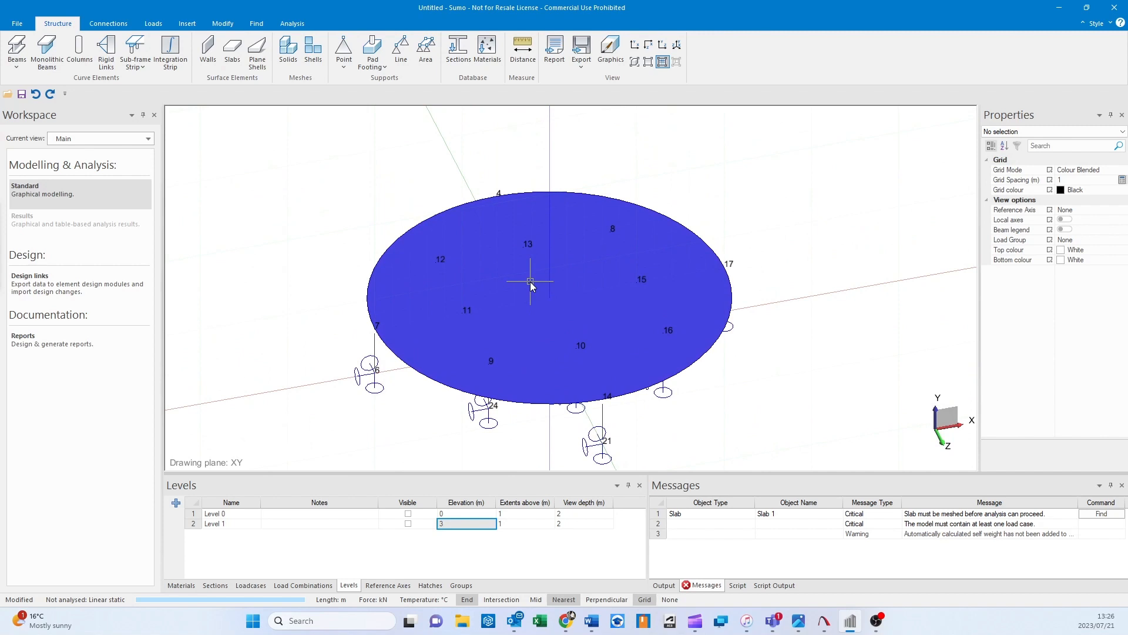
pyautogui.scroll(1, 520, 295)
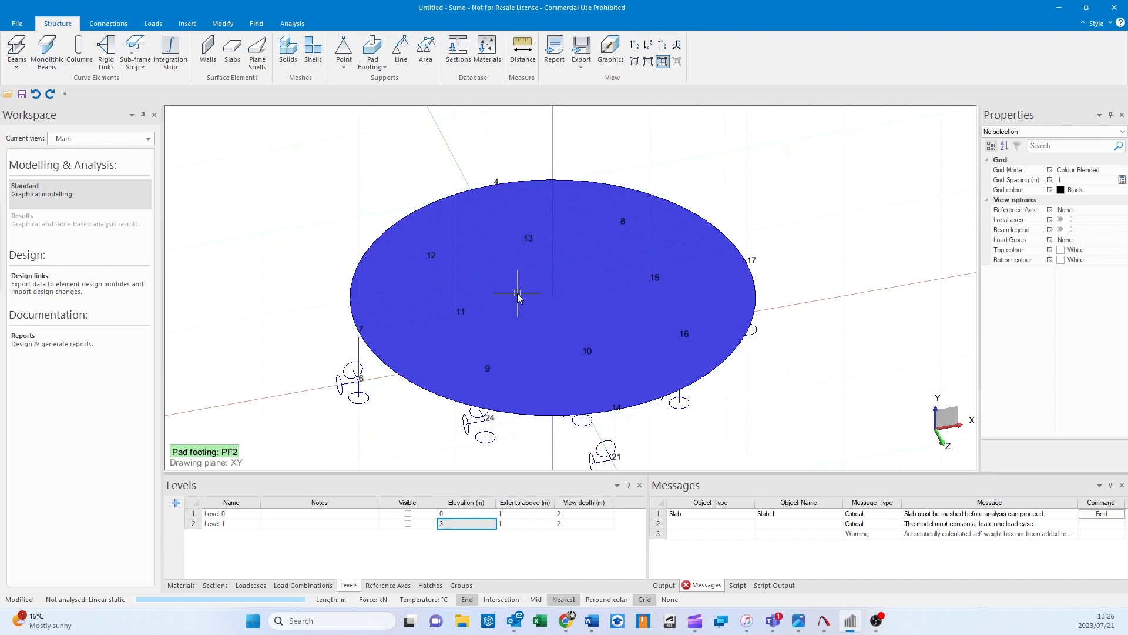
pyautogui.moveTo(517, 297); pyautogui.dragTo(539, 280, button='middle')
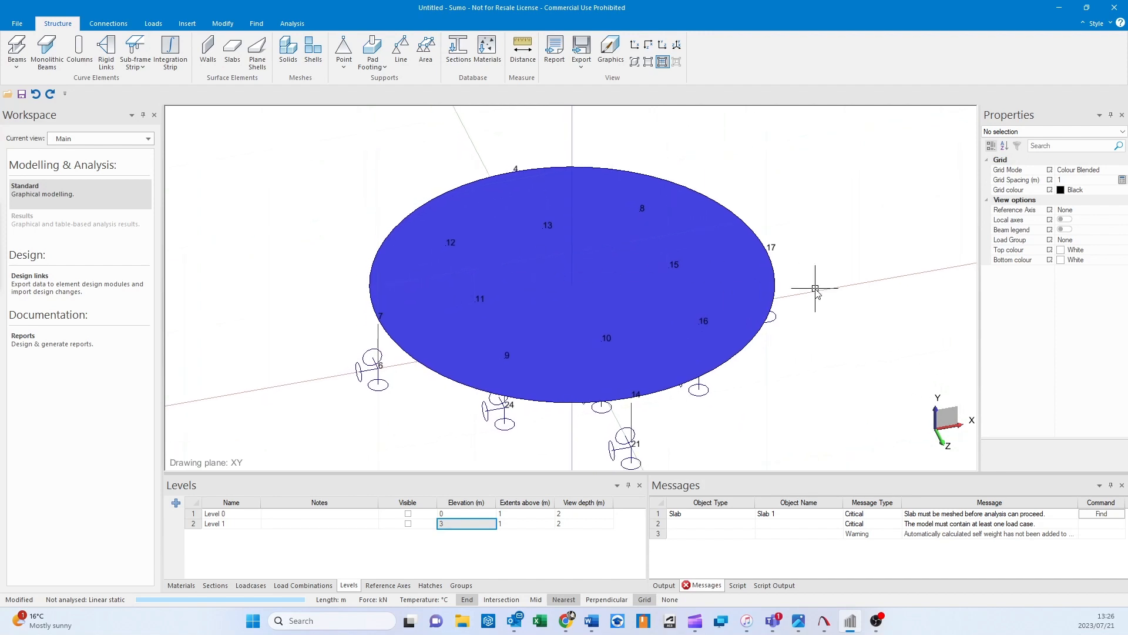